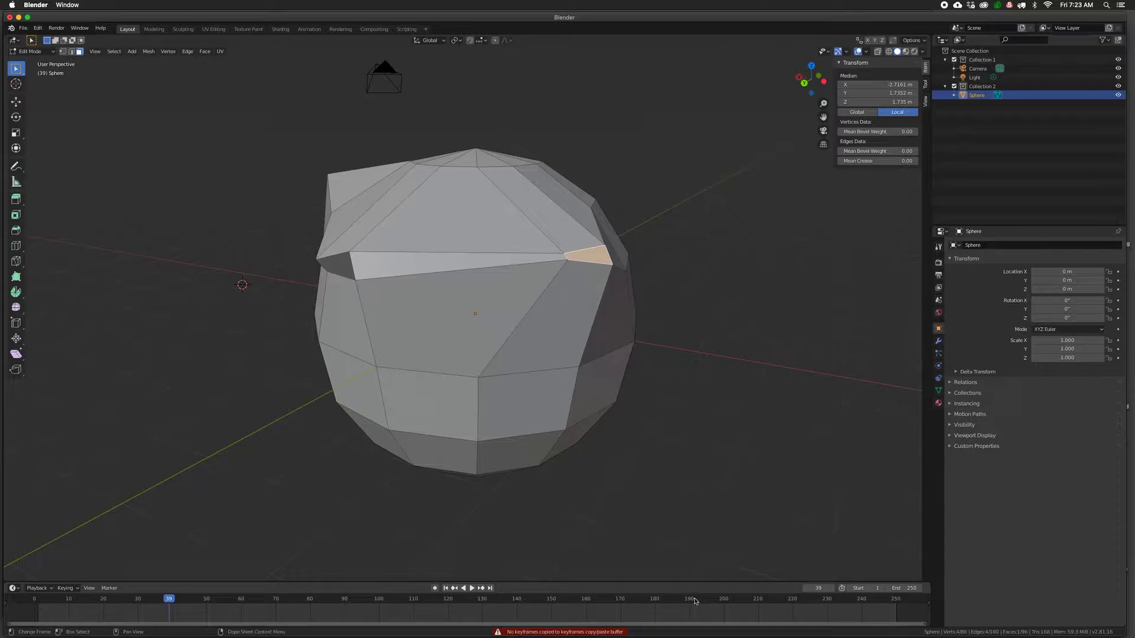
Return the sphere to Object Mode and examine its deformed shape up close and from several angles
{"action": "left_click", "coordinate": [508, 447]}
{"action": "key", "text": "Tab"}
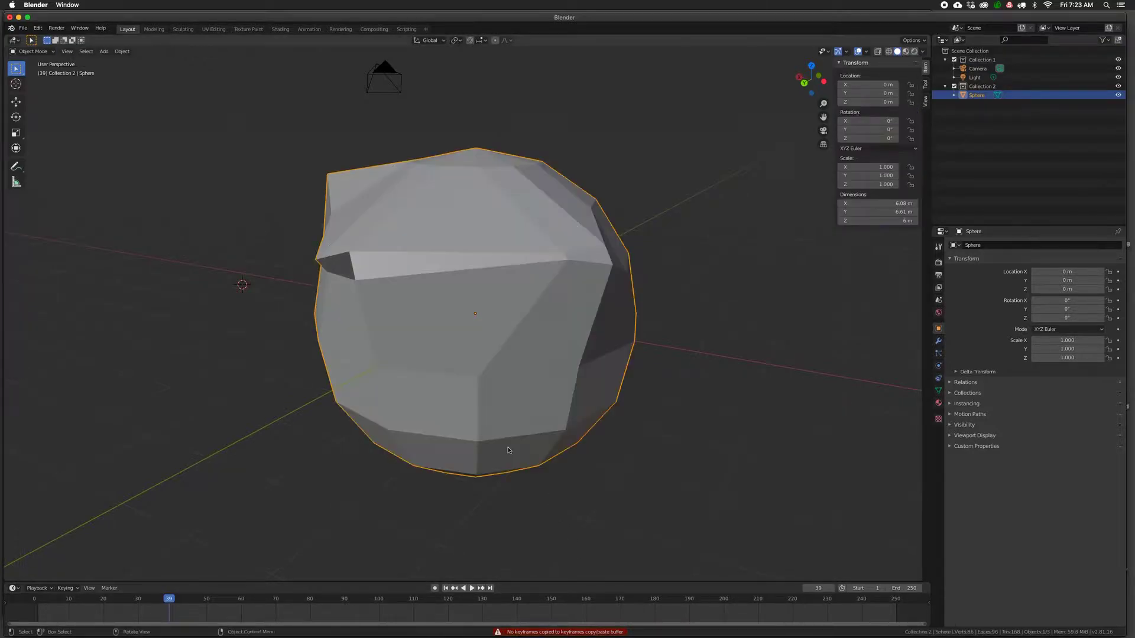
{"action": "middle_click_drag", "start_coordinate": [507, 451], "coordinate": [489, 273]}
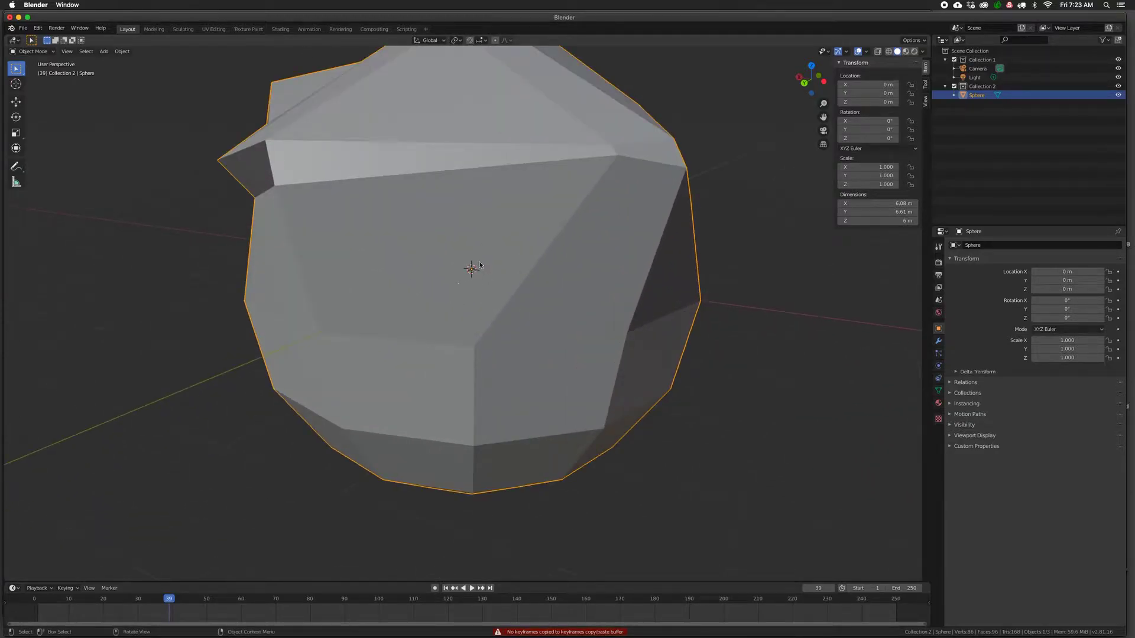
{"action": "scroll", "coordinate": [472, 269], "scroll_direction": "up", "scroll_amount": 6}
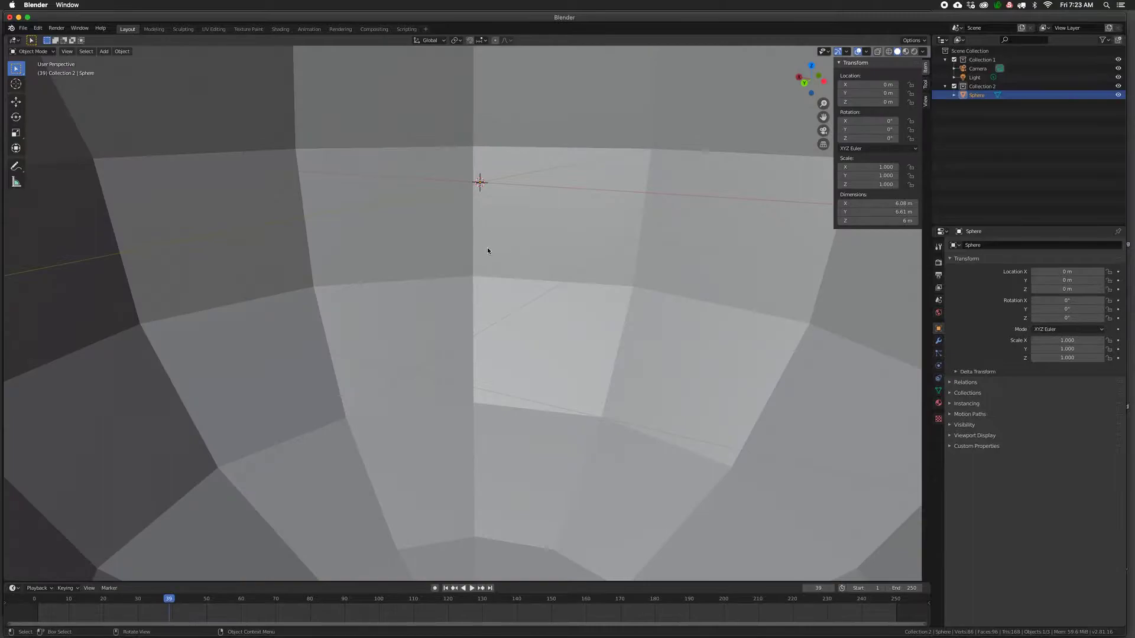
{"action": "scroll", "coordinate": [474, 244], "scroll_direction": "down", "scroll_amount": 3}
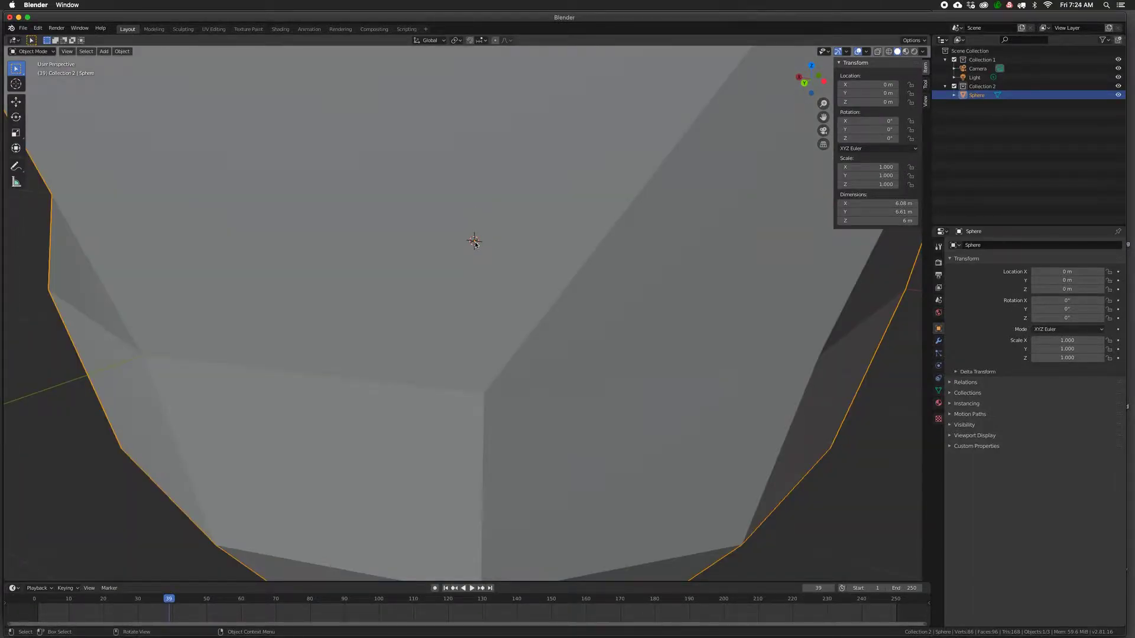
{"action": "scroll", "coordinate": [544, 297], "scroll_direction": "down", "scroll_amount": 5}
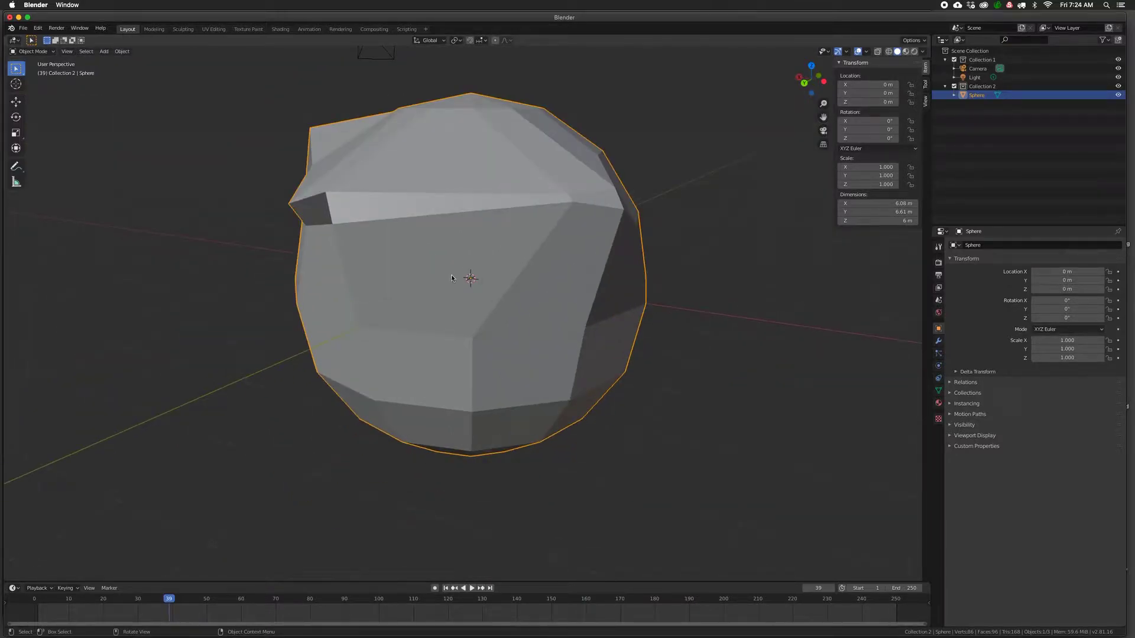
{"action": "scroll", "coordinate": [490, 275], "scroll_direction": "left", "scroll_amount": 5}
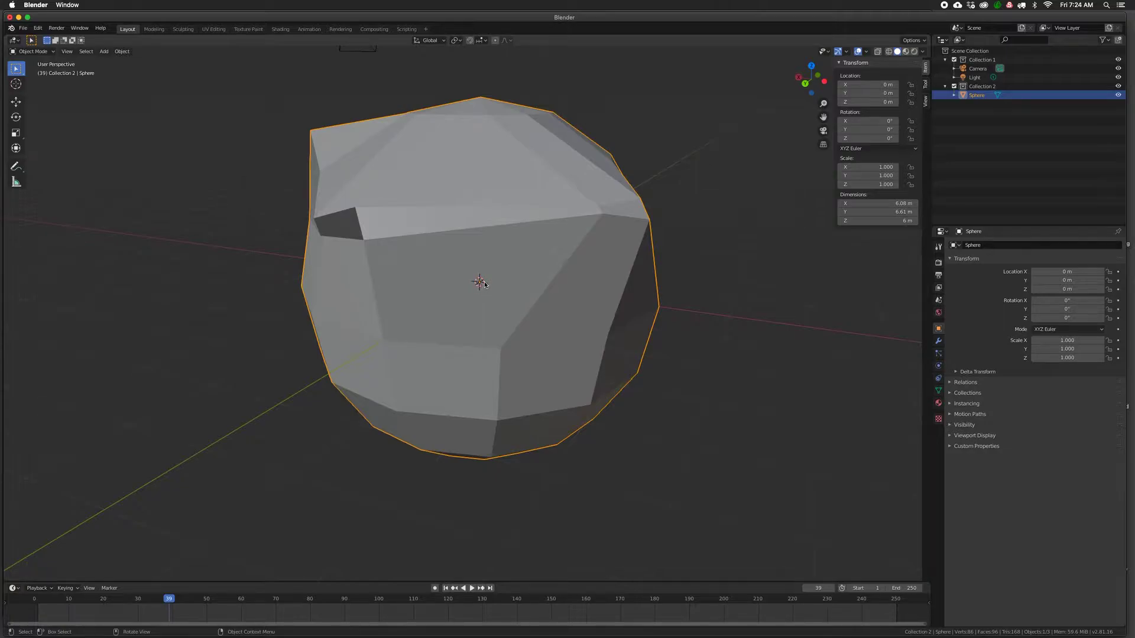
{"action": "mouse_move", "coordinate": [533, 313]}
{"action": "middle_mouse_down"}
{"action": "mouse_move", "coordinate": [540, 344]}
{"action": "mouse_move", "coordinate": [531, 325]}
{"action": "middle_mouse_up"}
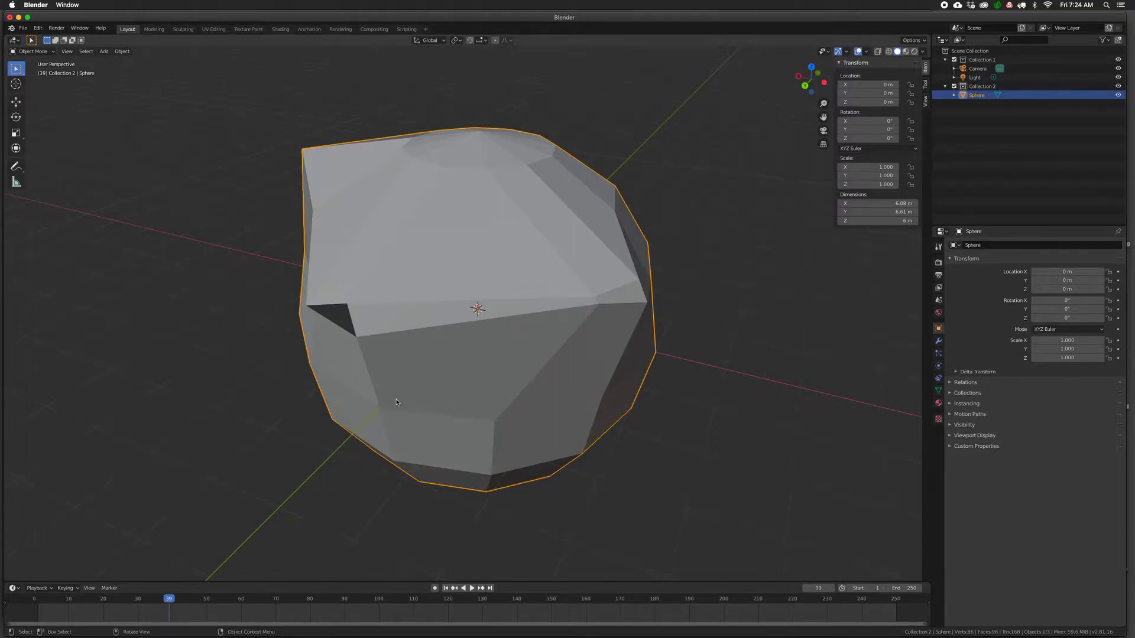
{"action": "middle_click_drag", "start_coordinate": [400, 410], "coordinate": [423, 390]}
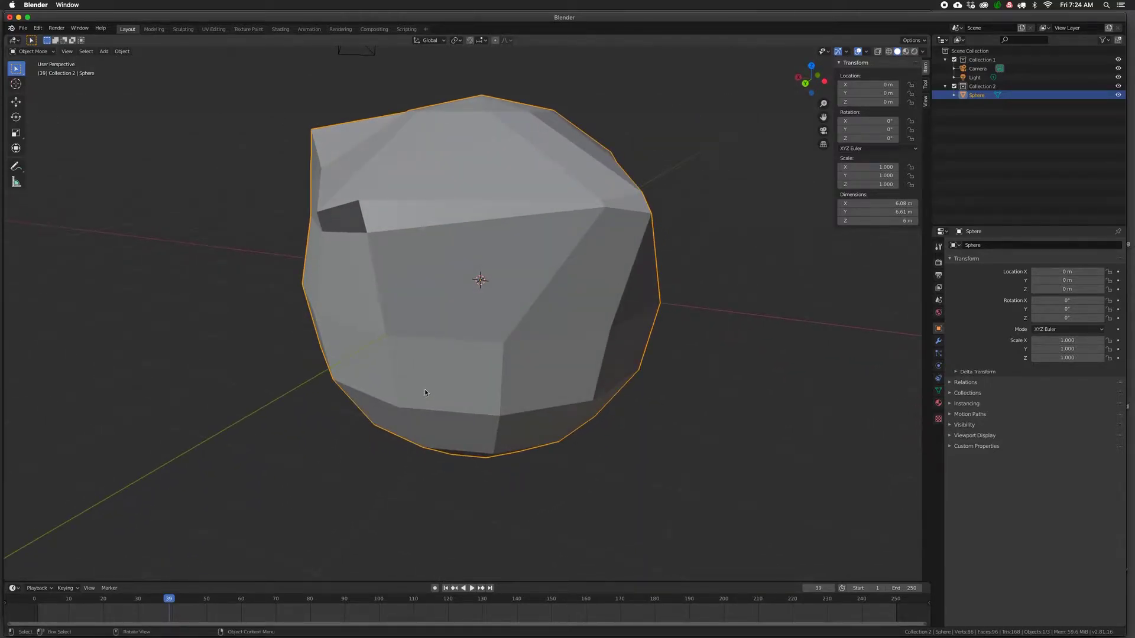
{"action": "scroll", "coordinate": [425, 387], "scroll_direction": "down", "scroll_amount": 2}
{"action": "scroll", "coordinate": [425, 388], "scroll_direction": "up", "scroll_amount": 1}
{"action": "mouse_move", "coordinate": [450, 342]}
{"action": "middle_mouse_down"}
{"action": "mouse_move", "coordinate": [443, 366]}
{"action": "mouse_move", "coordinate": [439, 349]}
{"action": "middle_mouse_up"}
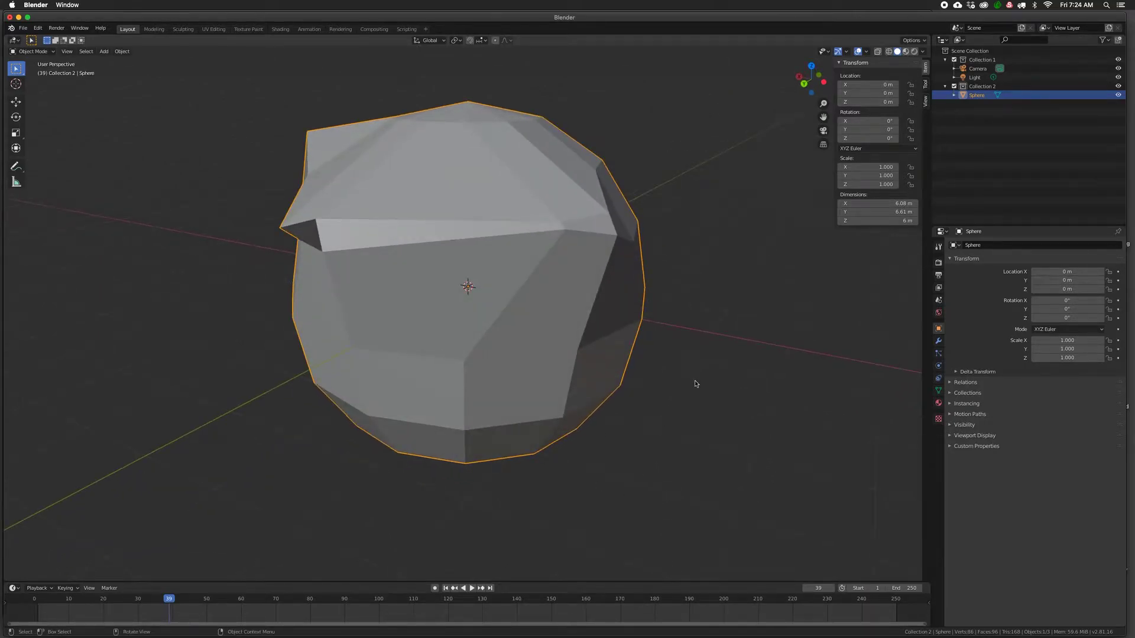
Try placing the 3D cursor at various spots around and over the sphere in the perspective view
{"action": "right_click", "coordinate": [750, 341], "text": "shift"}
{"action": "right_click", "coordinate": [683, 171], "text": "shift"}
{"action": "right_click", "coordinate": [172, 314], "text": "shift"}
{"action": "right_click", "coordinate": [190, 507], "text": "shift"}
{"action": "right_click", "coordinate": [671, 492], "text": "shift"}
{"action": "right_click", "coordinate": [654, 297], "text": "shift"}
{"action": "right_click", "coordinate": [633, 244], "text": "shift"}
{"action": "right_click", "coordinate": [356, 227], "text": "shift"}
{"action": "right_click", "coordinate": [305, 360], "text": "shift"}
{"action": "right_click", "coordinate": [438, 309], "text": "shift"}
In the top view, place the 3D cursor on the X axis on both sides of the sphere, then on the negative Y axis
{"action": "key", "text": "KP_7"}
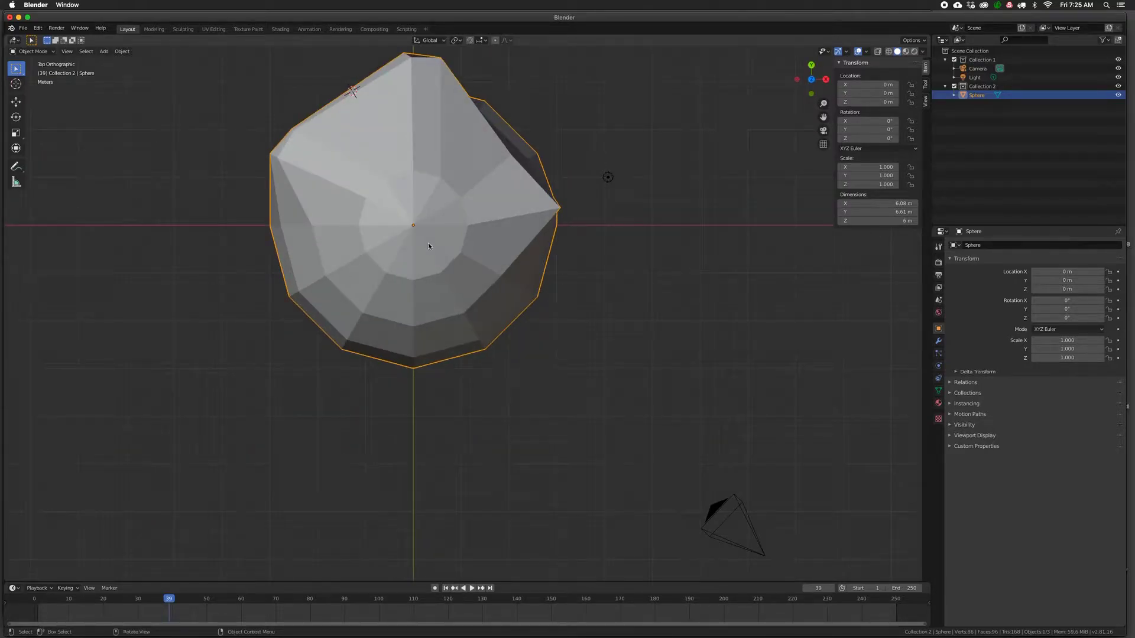
{"action": "scroll", "coordinate": [428, 246], "scroll_direction": "down", "scroll_amount": 4}
{"action": "right_click", "coordinate": [331, 270], "text": "shift"}
{"action": "right_click", "coordinate": [593, 270], "text": "shift"}
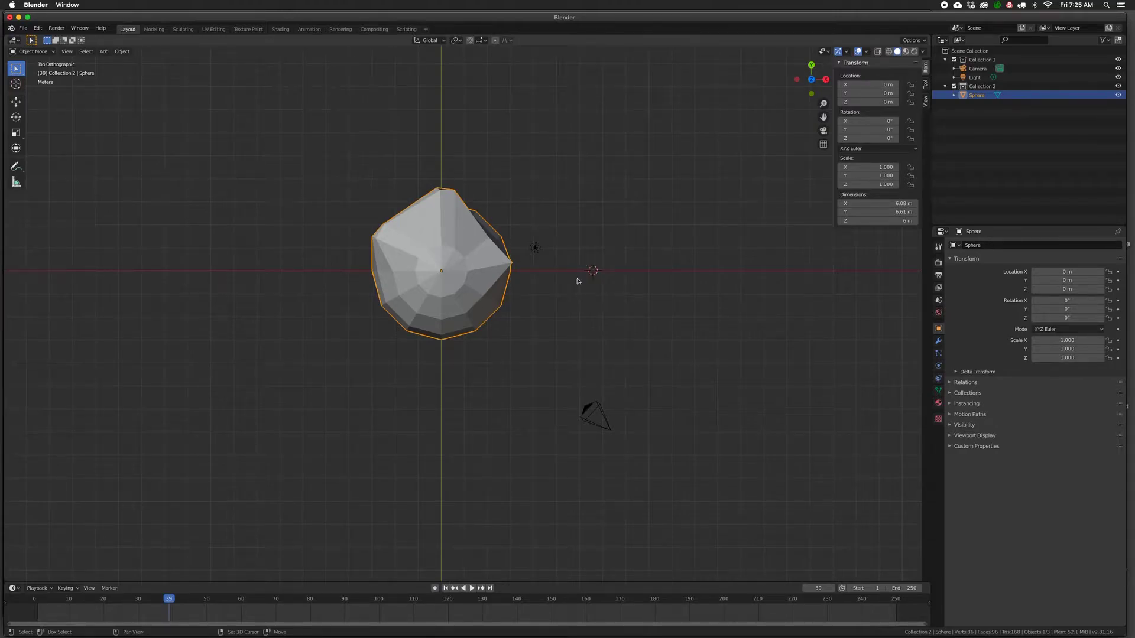
{"action": "right_click", "coordinate": [441, 364], "text": "shift"}
In the right view, place the 3D cursor on the negative Y axis beside the sphere
{"action": "key", "text": "KP_3"}
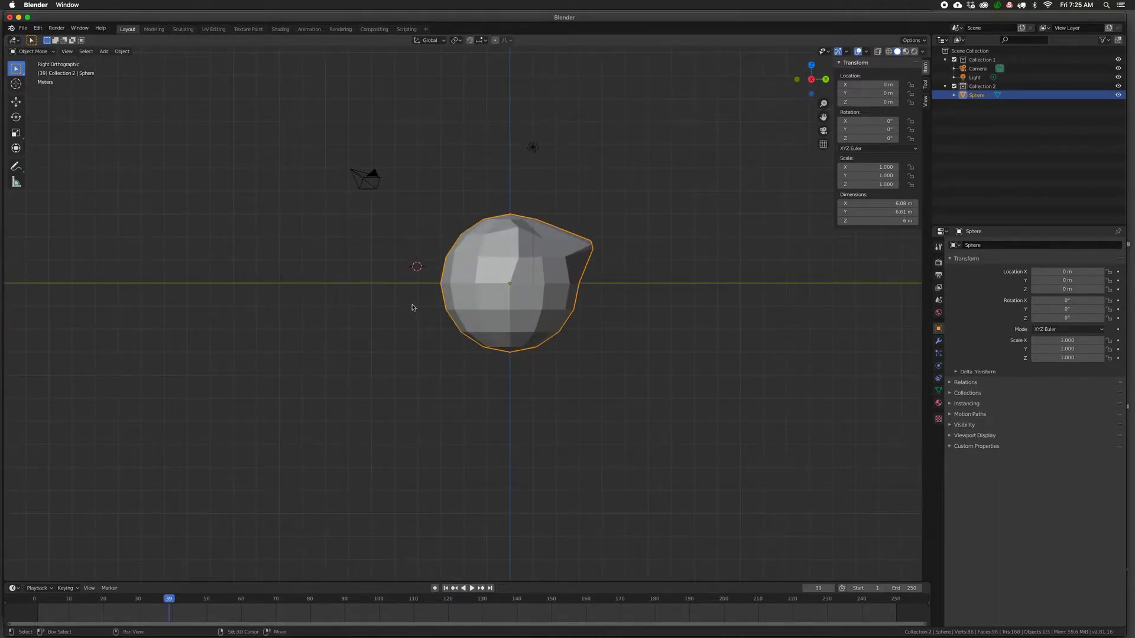
{"action": "right_click", "coordinate": [371, 285], "text": "shift"}
{"action": "middle_click_drag", "start_coordinate": [405, 282], "coordinate": [413, 314]}
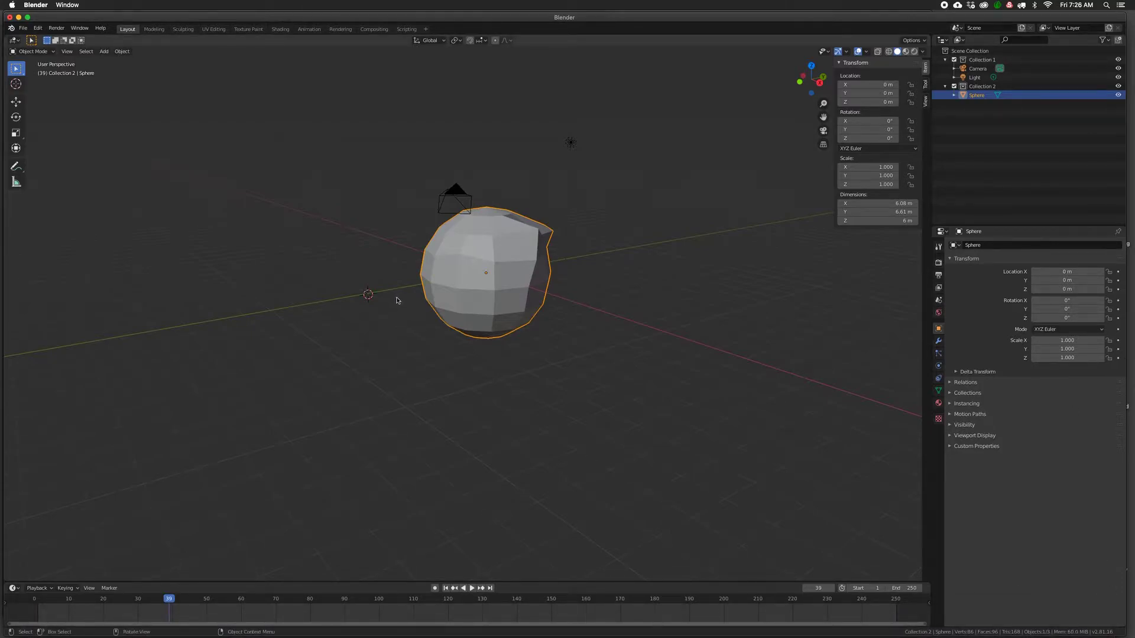
Reposition the 3D cursor beside the sphere and add a torus there, at about X -0.8, Y -7.3, Z -0.2 m
{"action": "right_click", "coordinate": [331, 300], "text": "shift"}
{"action": "key", "text": "shift+a"}
{"action": "mouse_move", "coordinate": [330, 302]}
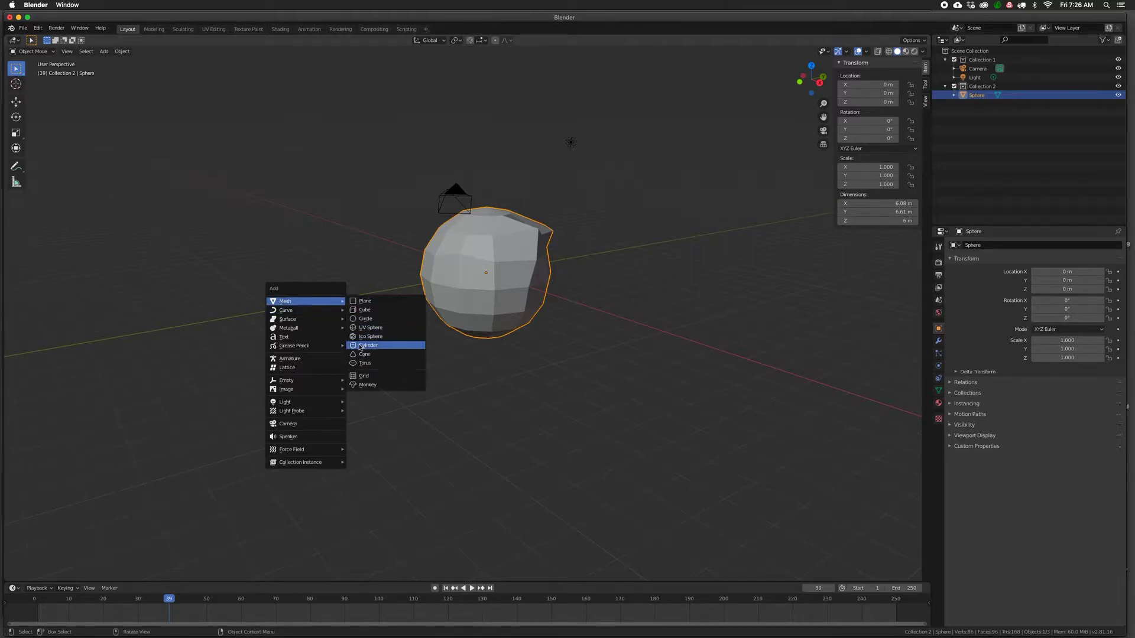
{"action": "left_click", "coordinate": [365, 363]}
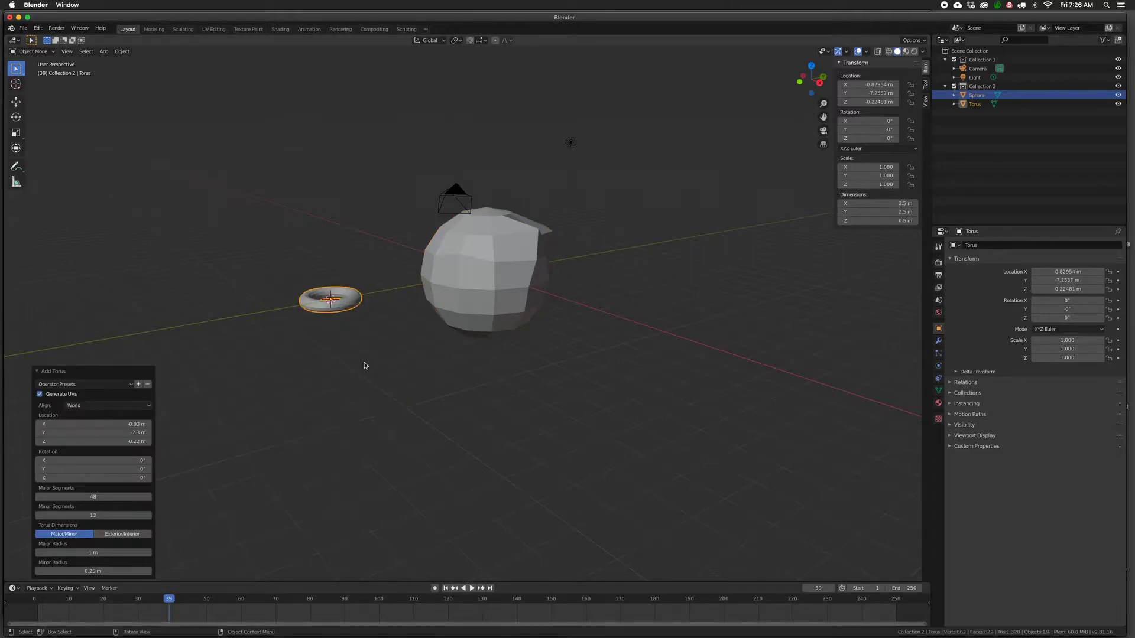
{"action": "scroll", "coordinate": [343, 349], "scroll_direction": "up", "scroll_amount": 3}
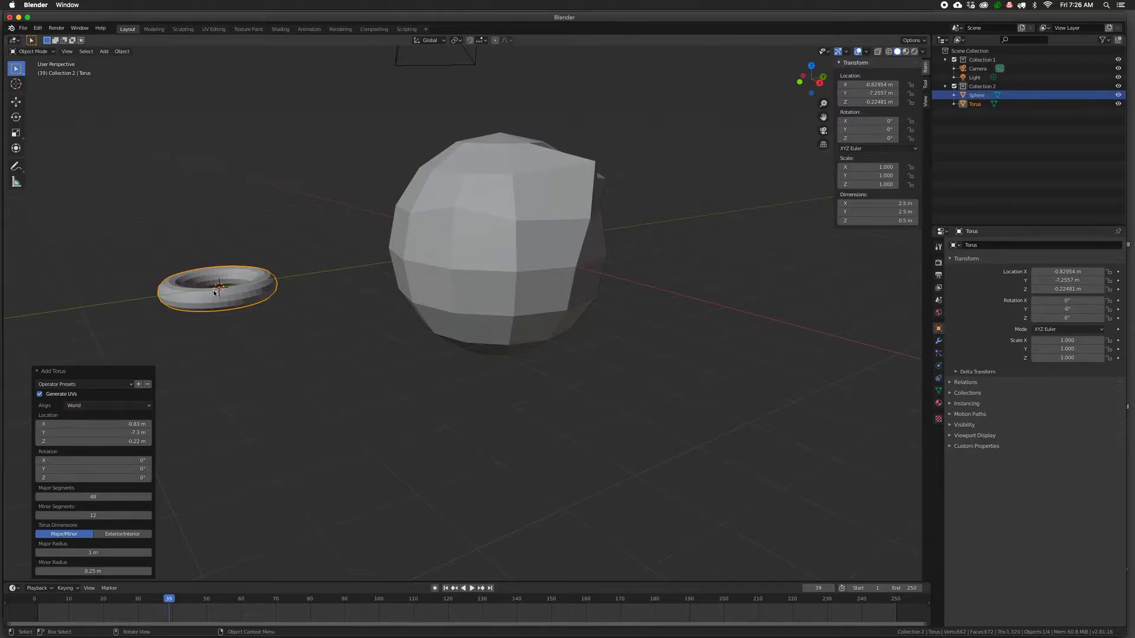
Select the sphere and the torus in turn and compare where each object's origin point sits
{"action": "left_click", "coordinate": [457, 293]}
{"action": "left_click", "coordinate": [216, 302]}
{"action": "left_click", "coordinate": [440, 277]}
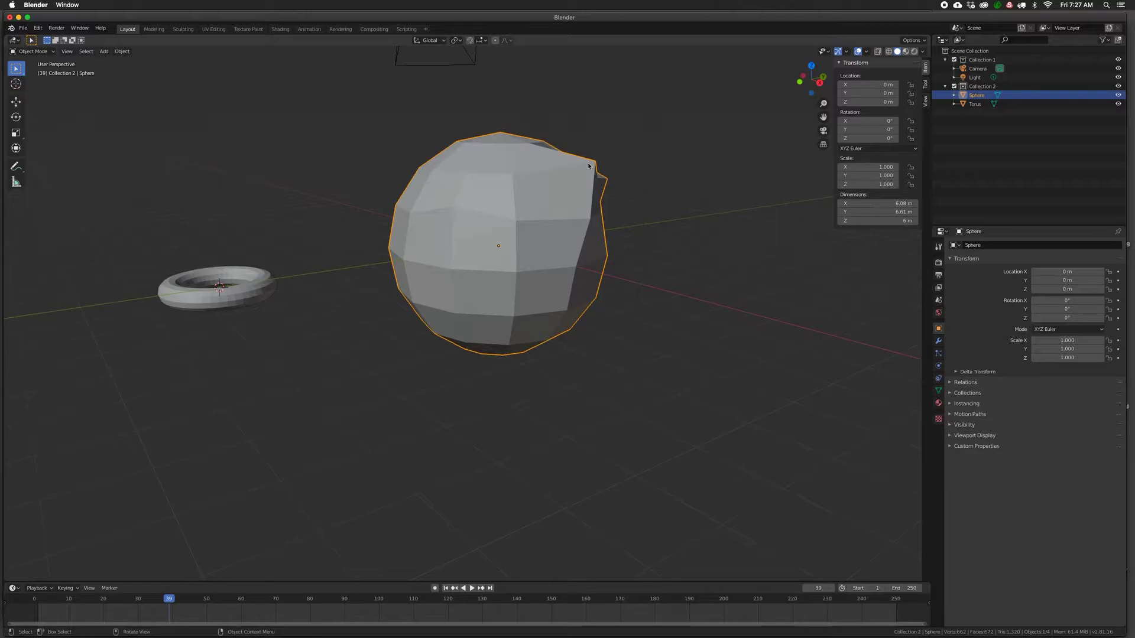
{"action": "mouse_move", "coordinate": [507, 248]}
{"action": "middle_mouse_down"}
{"action": "mouse_move", "coordinate": [531, 250]}
{"action": "mouse_move", "coordinate": [496, 243]}
{"action": "middle_mouse_up"}
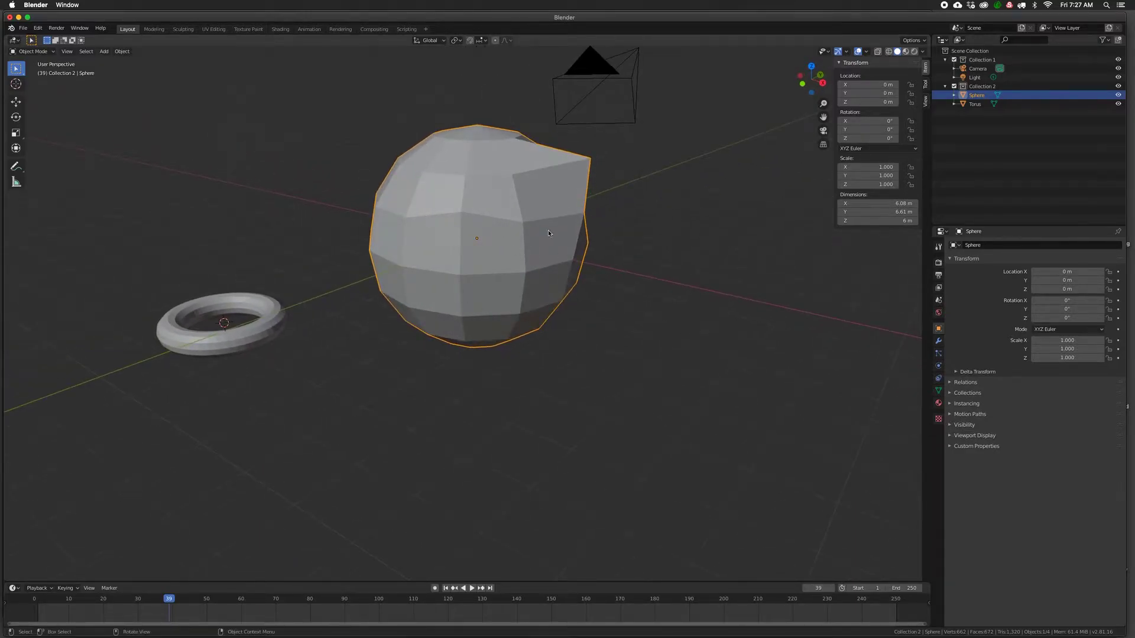
{"action": "scroll", "coordinate": [482, 235], "scroll_direction": "up", "scroll_amount": 3}
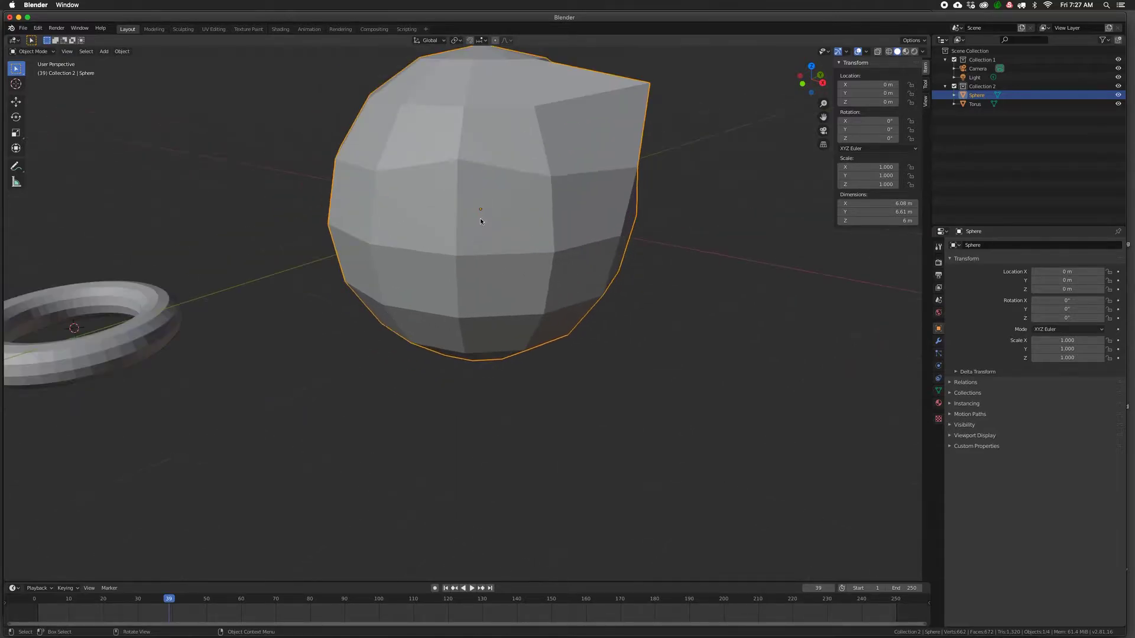
{"action": "middle_click_drag", "start_coordinate": [482, 219], "coordinate": [491, 210]}
{"action": "left_click", "coordinate": [126, 326]}
{"action": "middle_click_drag", "start_coordinate": [125, 327], "coordinate": [129, 337]}
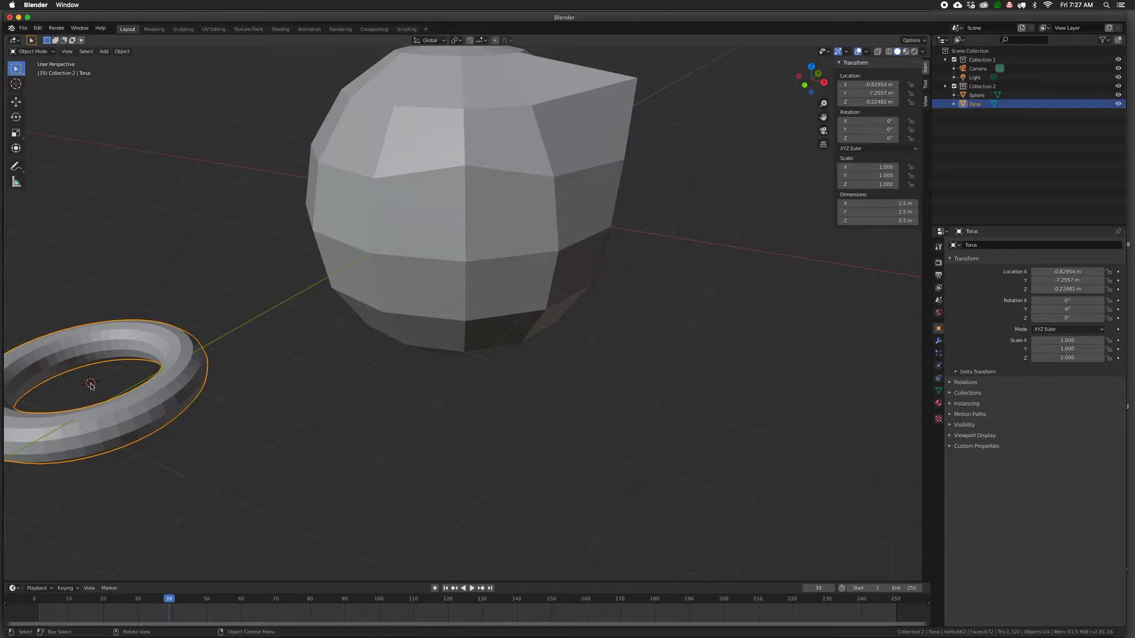
Place the 3D cursor away from both objects at about X 3.1, Y -5.2, Z -0.3 m and compare it with their origins
{"action": "right_click", "coordinate": [484, 394], "text": "shift"}
{"action": "middle_click_drag", "start_coordinate": [476, 399], "coordinate": [430, 392]}
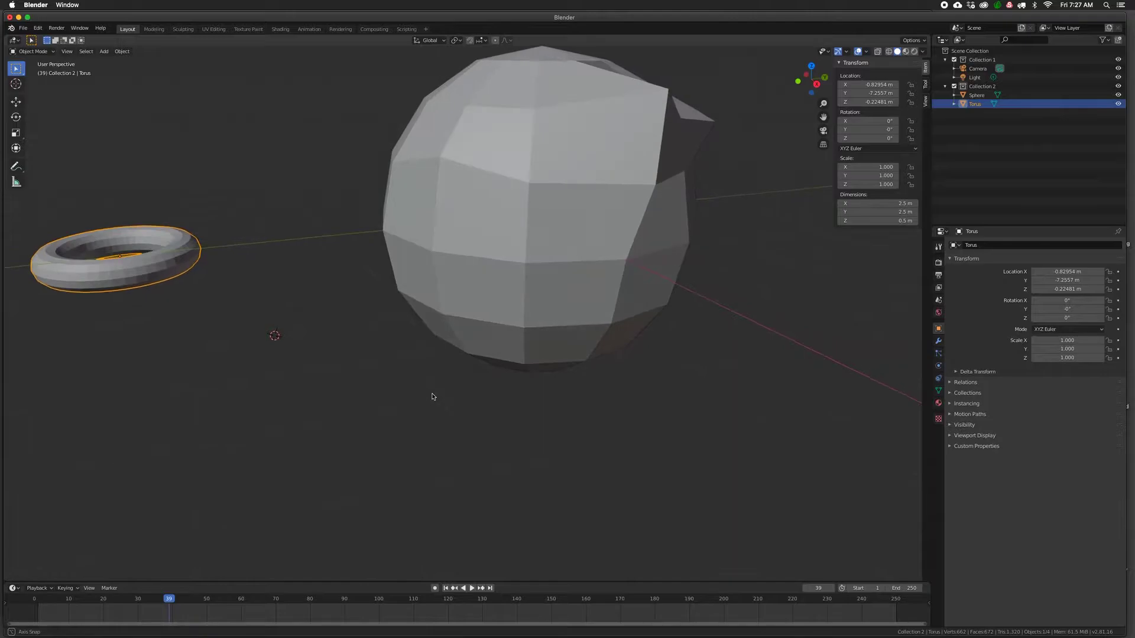
{"action": "left_click", "coordinate": [527, 247]}
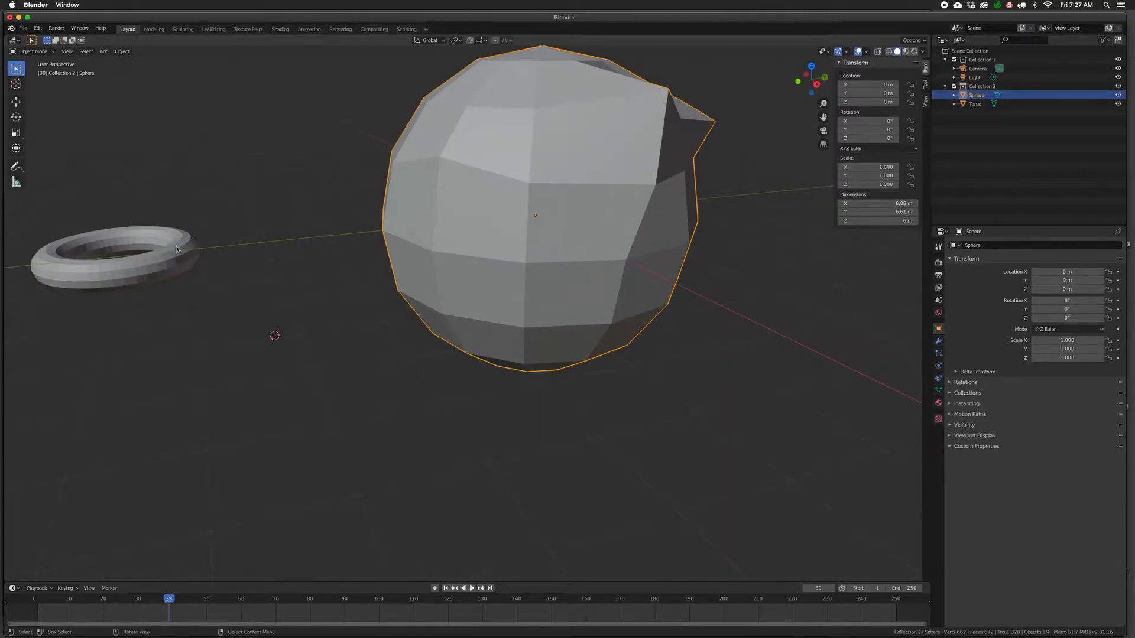
{"action": "left_click", "coordinate": [112, 272]}
{"action": "middle_click_drag", "start_coordinate": [113, 270], "coordinate": [116, 277]}
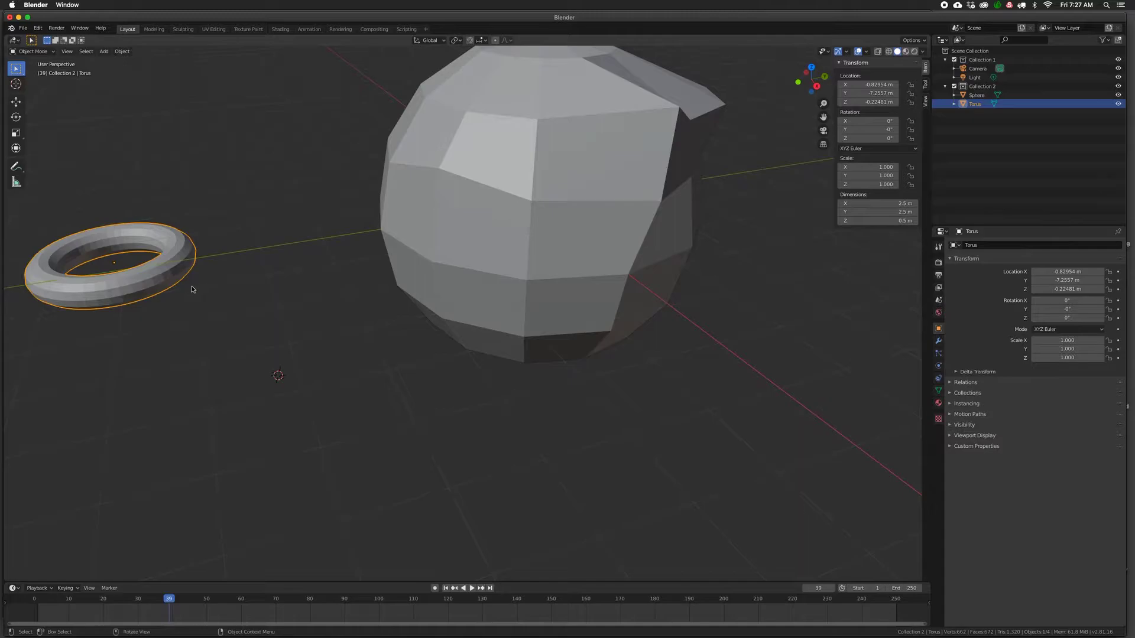
Delete the torus from the scene
{"action": "key", "text": "x"}
{"action": "left_click", "coordinate": [101, 287]}
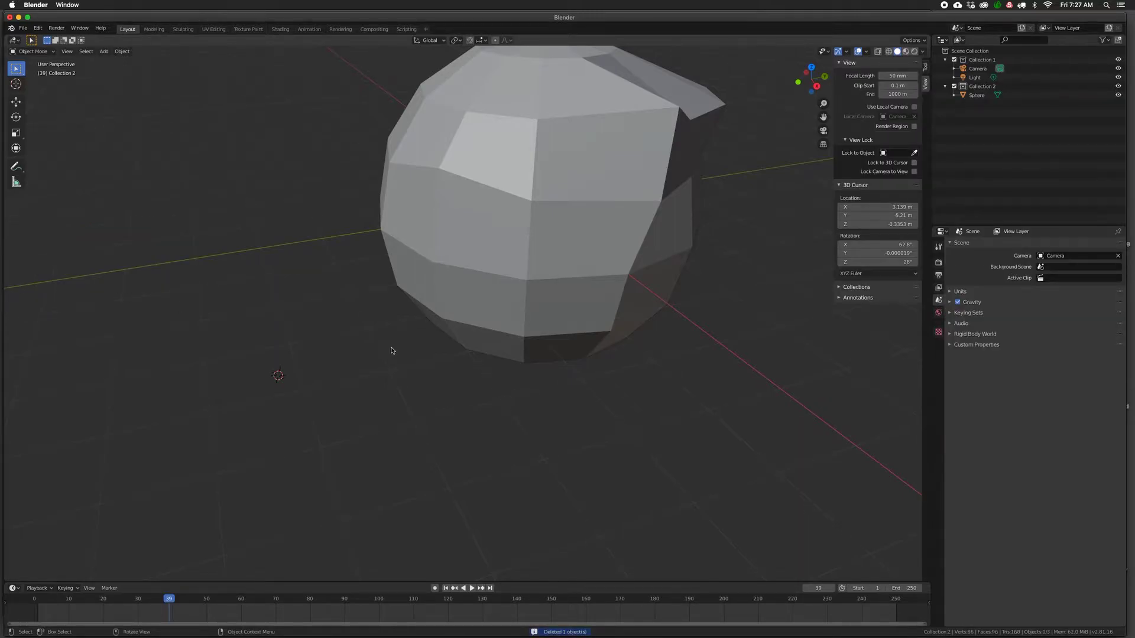
{"action": "middle_click_drag", "start_coordinate": [405, 342], "coordinate": [448, 320]}
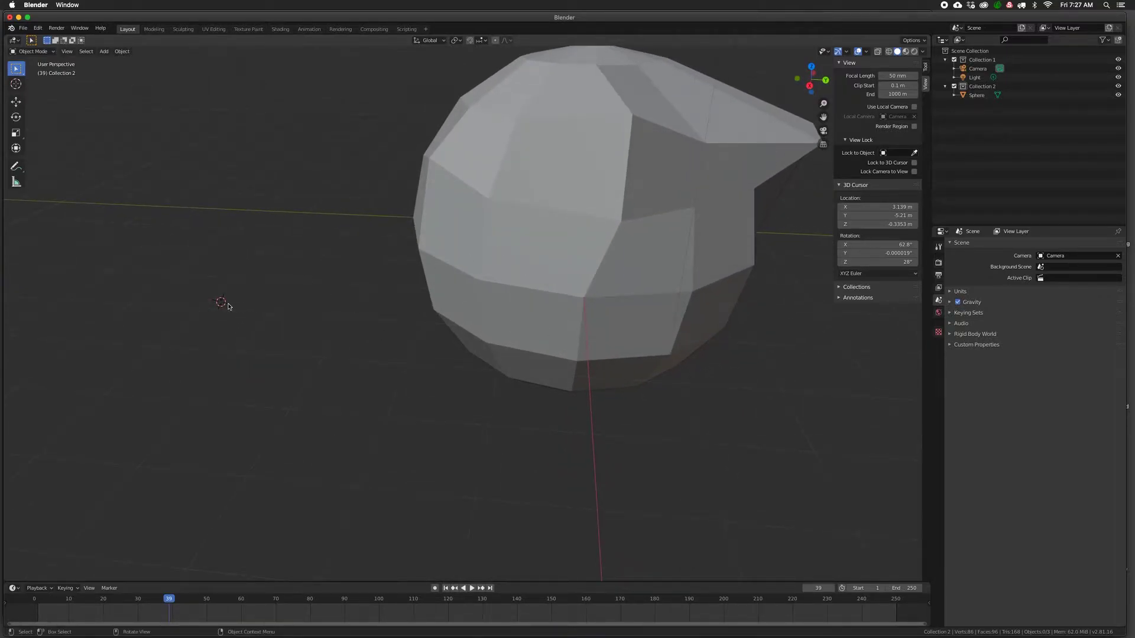
{"action": "scroll", "coordinate": [455, 299], "scroll_direction": "down", "scroll_amount": 2}
{"action": "middle_click_drag", "start_coordinate": [481, 298], "coordinate": [416, 316], "text": "shift"}
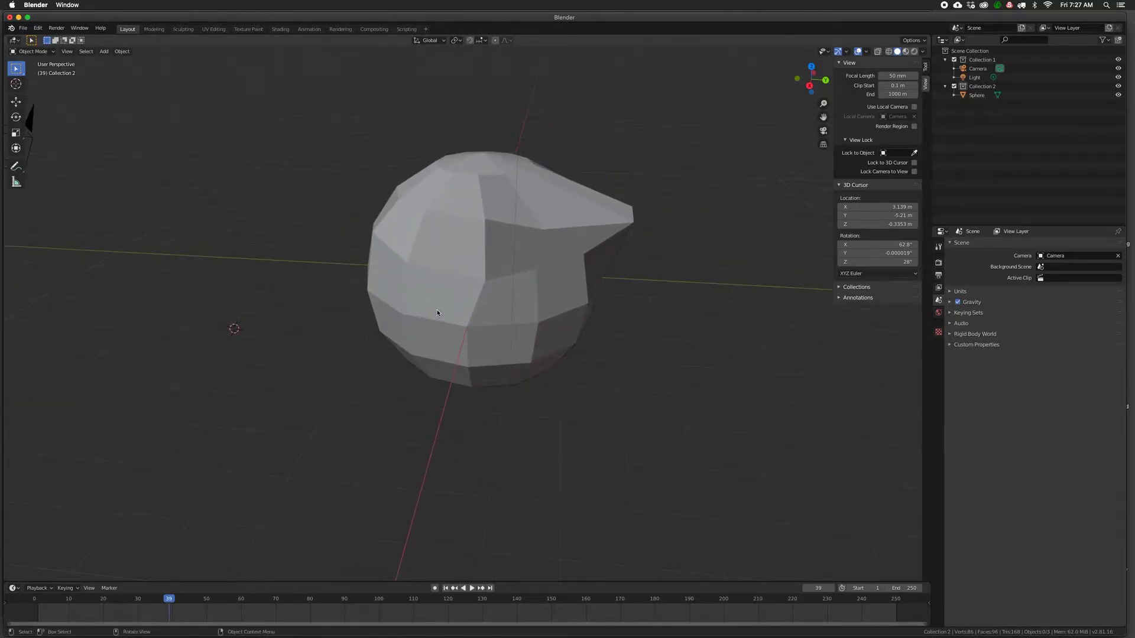
Select the sphere, enter Edit Mode and switch to vertex selection
{"action": "left_click", "coordinate": [439, 308]}
{"action": "key", "text": "Tab"}
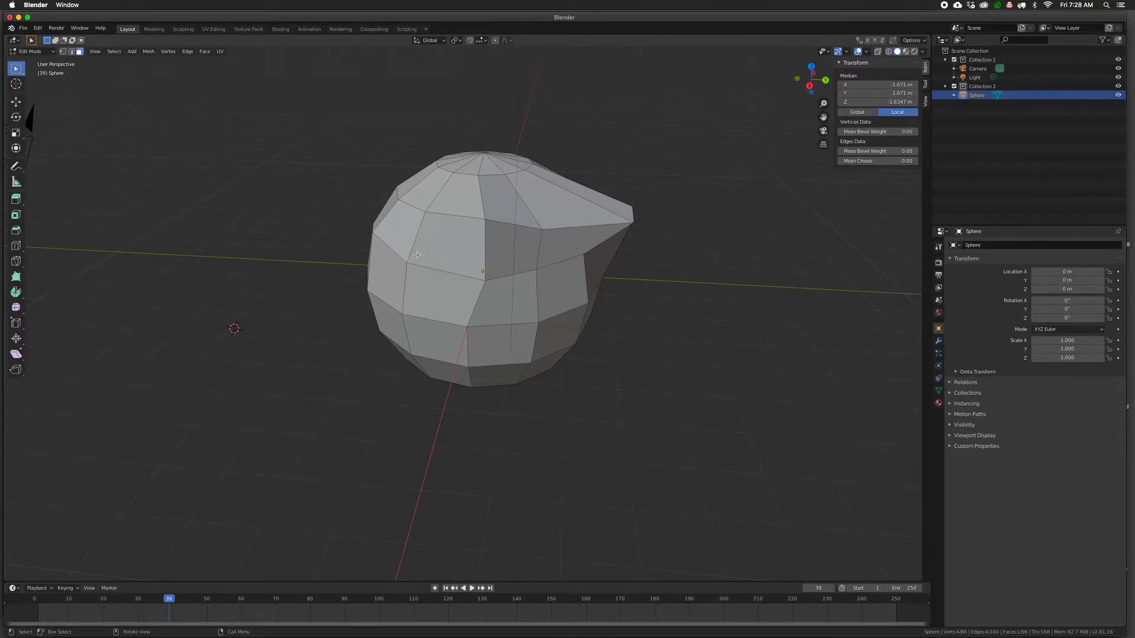
{"action": "middle_click_drag", "start_coordinate": [413, 266], "coordinate": [403, 269]}
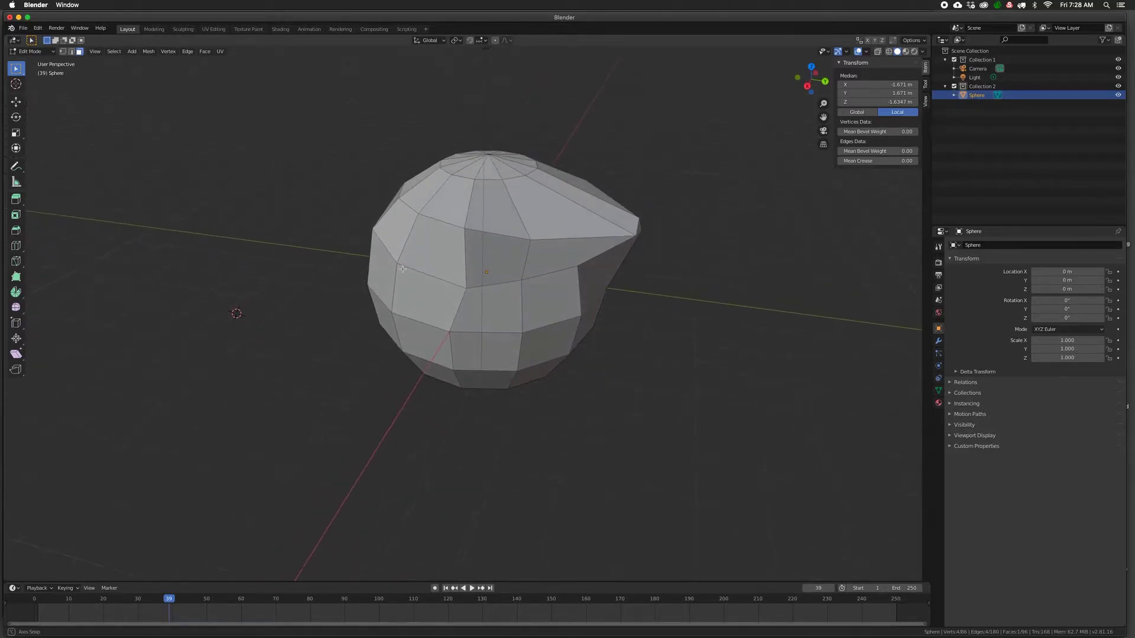
{"action": "scroll", "coordinate": [404, 270], "scroll_direction": "up", "scroll_amount": 1}
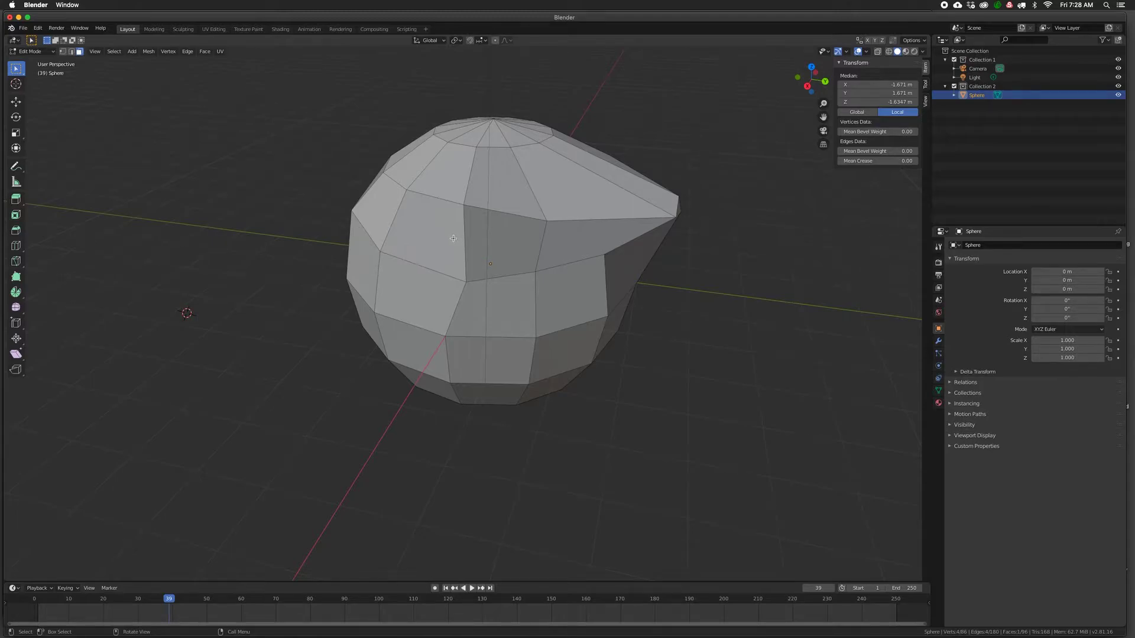
{"action": "key", "text": "1"}
Move a vertex on the sphere's upper side, opposite the pointed part, outward by about X 0.24, Y -0.40, Z -0.06 m
{"action": "left_click", "coordinate": [379, 252]}
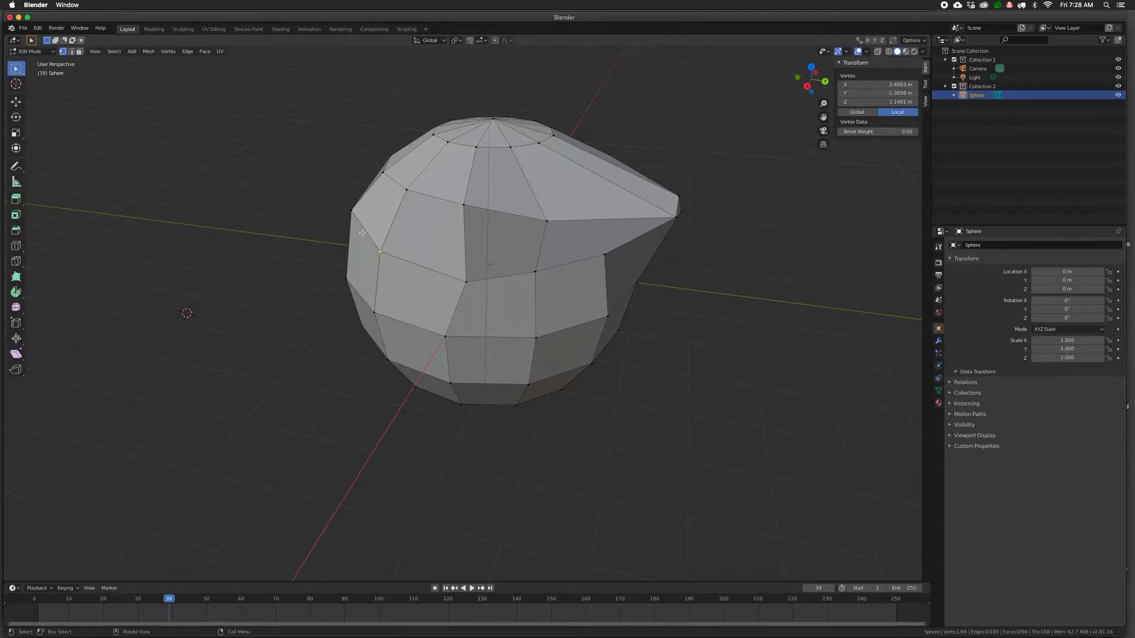
{"action": "middle_click_drag", "start_coordinate": [379, 256], "coordinate": [372, 242]}
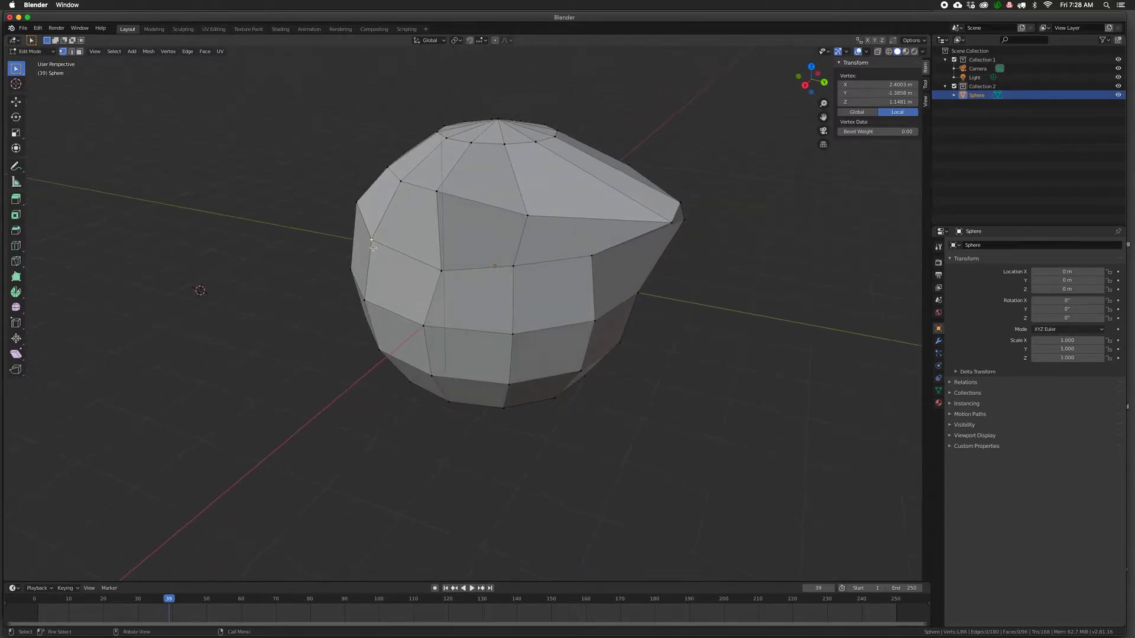
{"action": "key", "text": "g"}
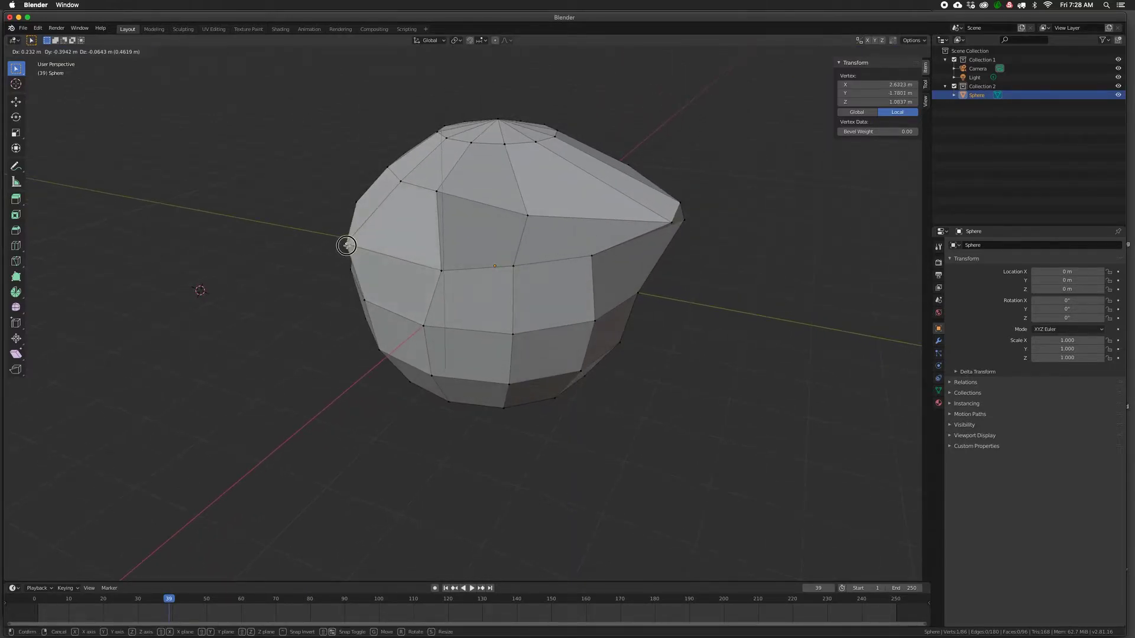
{"action": "left_click", "coordinate": [350, 247]}
{"action": "mouse_move", "coordinate": [368, 251]}
{"action": "middle_mouse_down"}
{"action": "mouse_move", "coordinate": [395, 229]}
{"action": "mouse_move", "coordinate": [372, 249]}
{"action": "middle_mouse_up"}
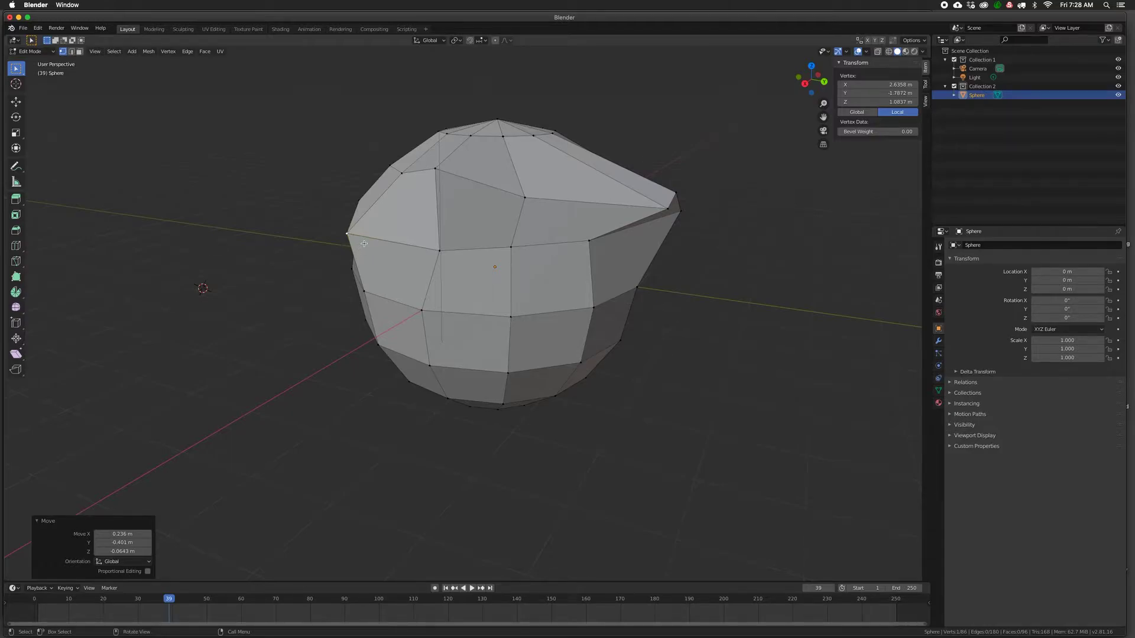
Snap the 3D cursor to the selected vertex on the side of the sphere opposite its pointed part
{"action": "right_click", "coordinate": [360, 243]}
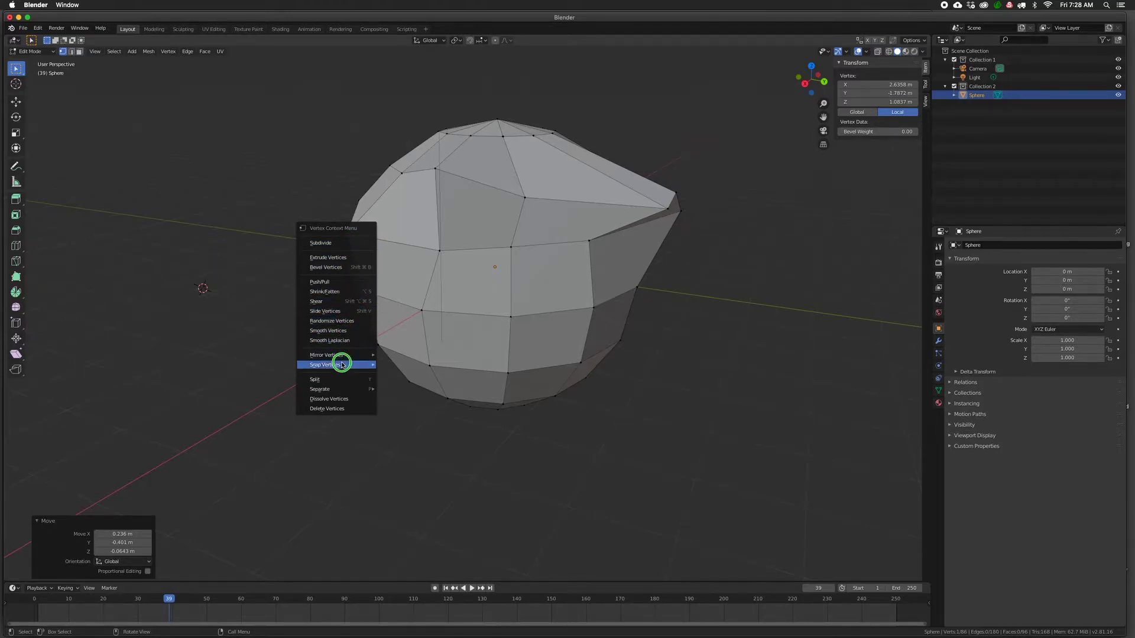
{"action": "mouse_move", "coordinate": [339, 364]}
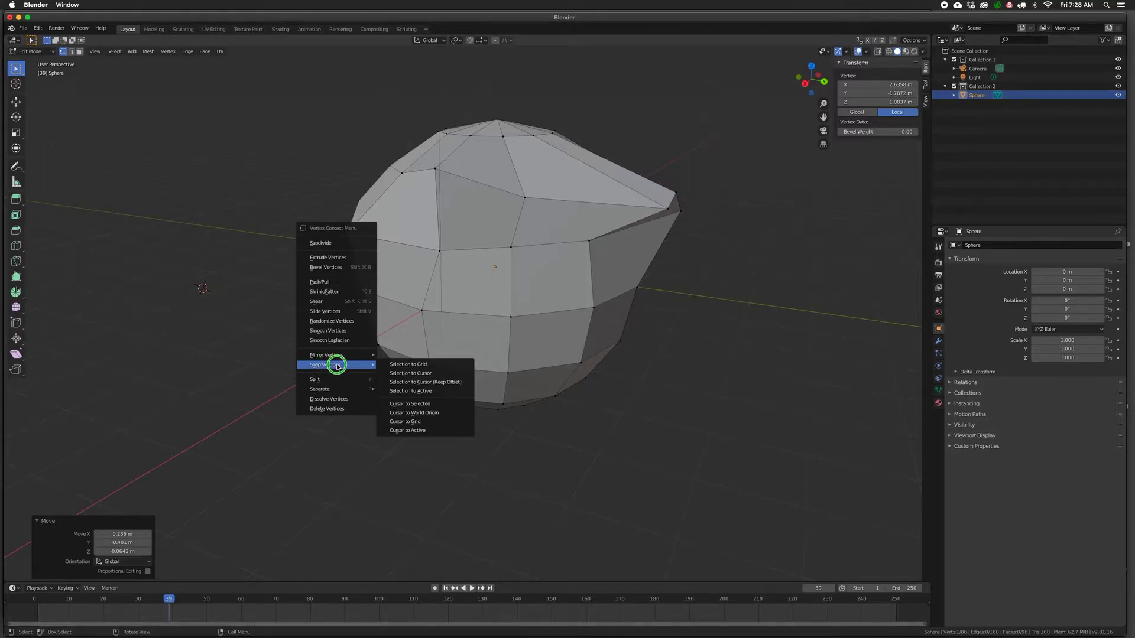
{"action": "left_click", "coordinate": [397, 403]}
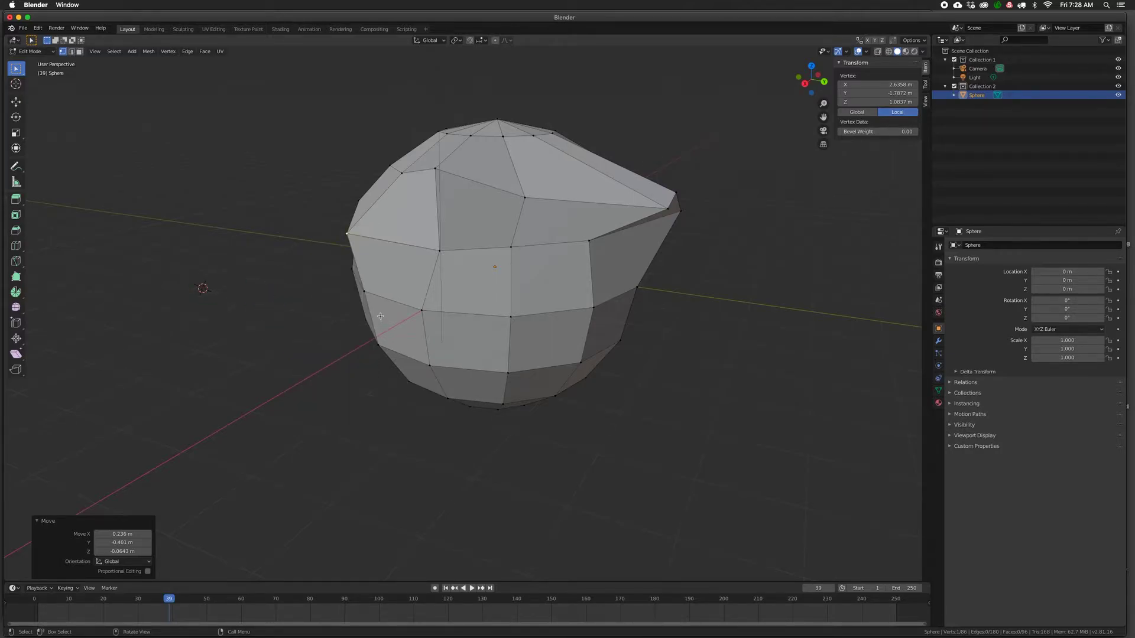
{"action": "right_click_drag", "start_coordinate": [362, 281], "coordinate": [362, 354]}
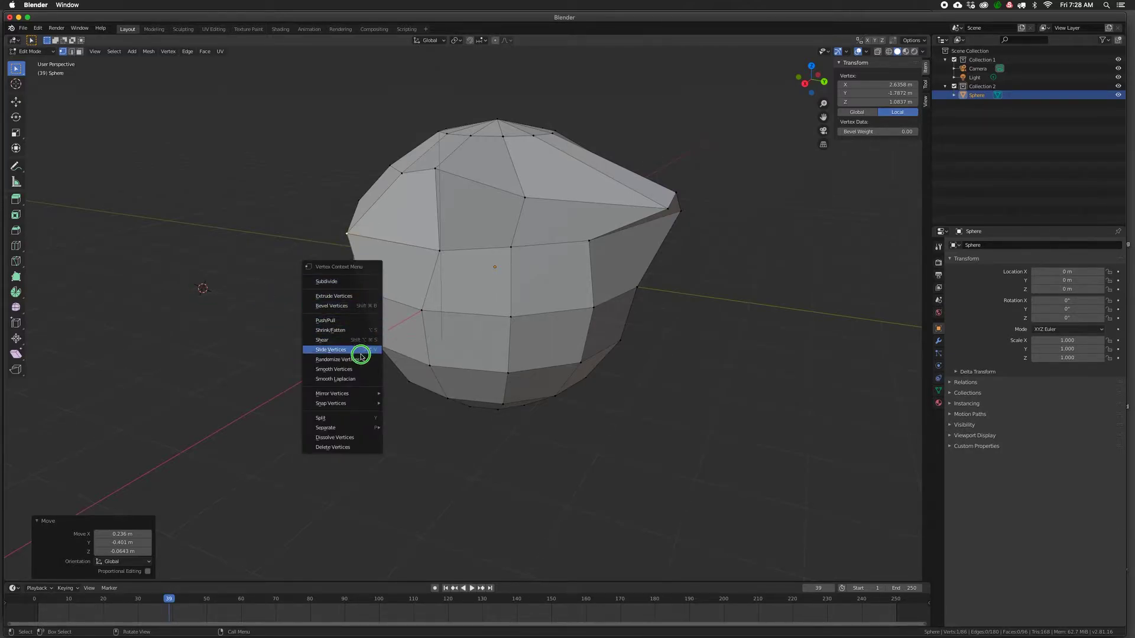
{"action": "mouse_move", "coordinate": [353, 403]}
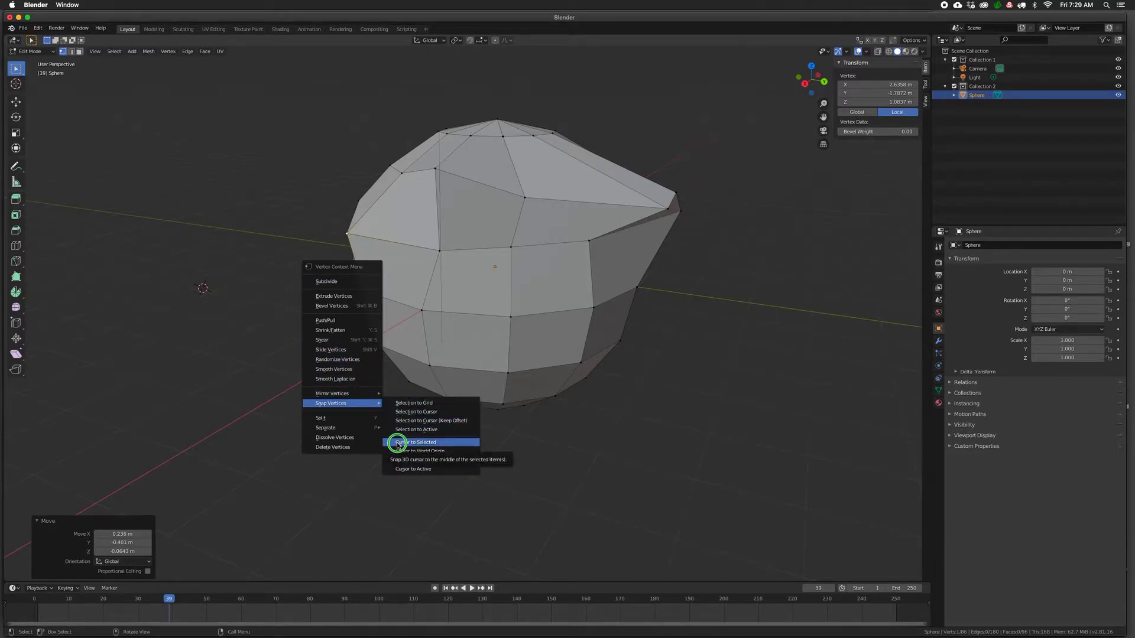
{"action": "left_click", "coordinate": [431, 445]}
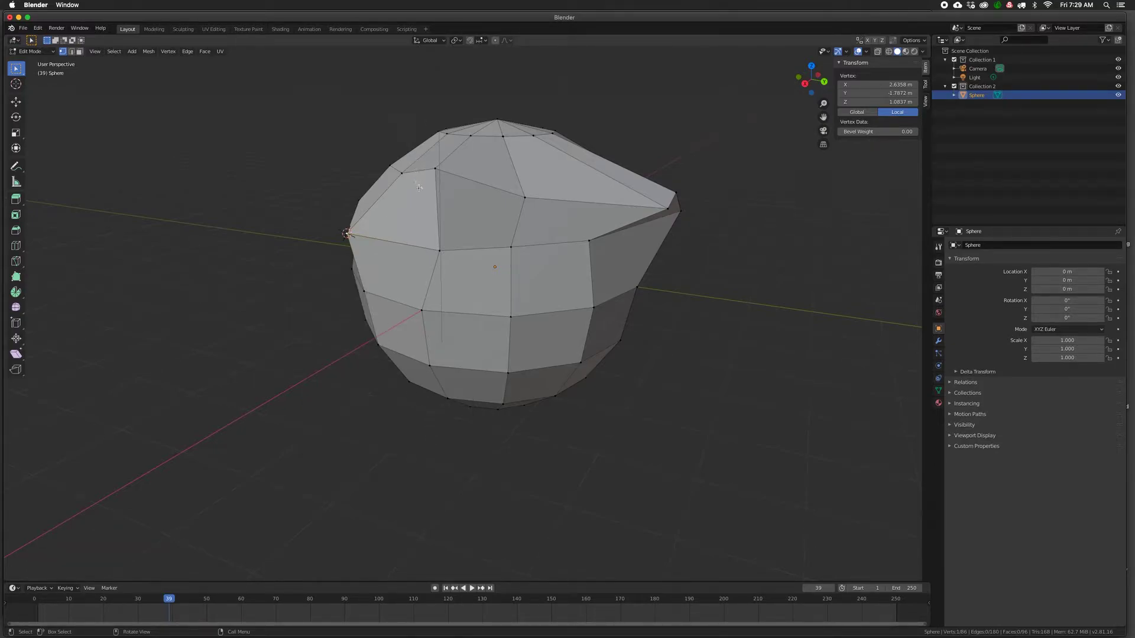
Return to Object Mode and add a monkey mesh at the 3D cursor on the sphere's moved vertex
{"action": "middle_click_drag", "start_coordinate": [408, 205], "coordinate": [430, 222]}
{"action": "scroll", "coordinate": [412, 221], "scroll_direction": "up", "scroll_amount": 2}
{"action": "scroll", "coordinate": [411, 221], "scroll_direction": "down", "scroll_amount": 1}
{"action": "key", "text": "Tab"}
{"action": "middle_click_drag", "start_coordinate": [408, 222], "coordinate": [378, 232]}
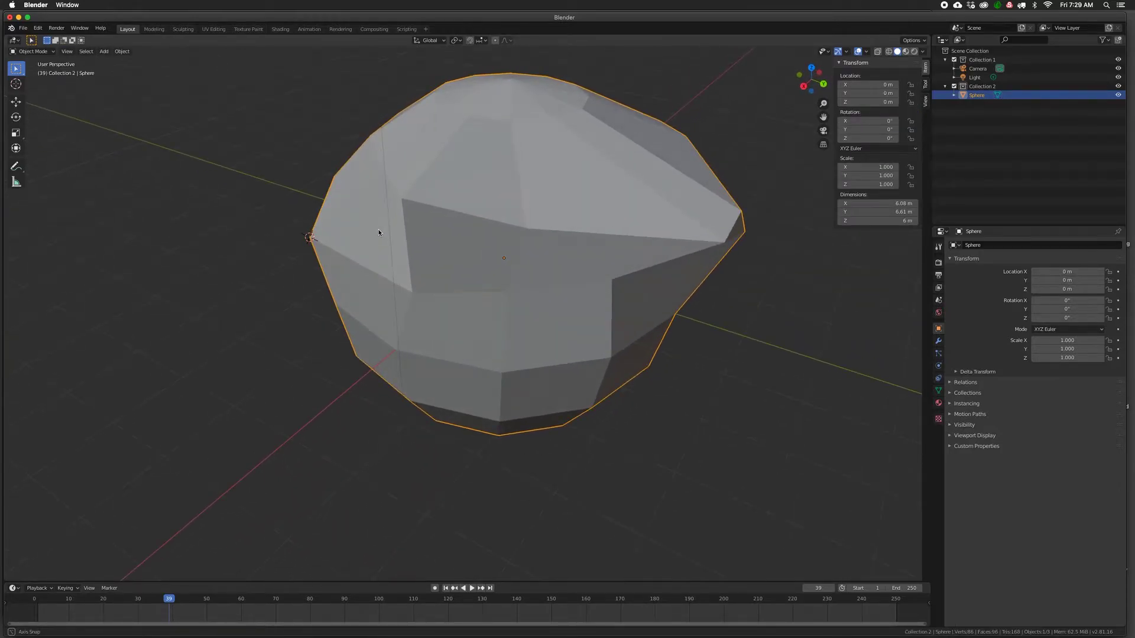
{"action": "key", "text": "shift+a"}
{"action": "mouse_move", "coordinate": [369, 225]}
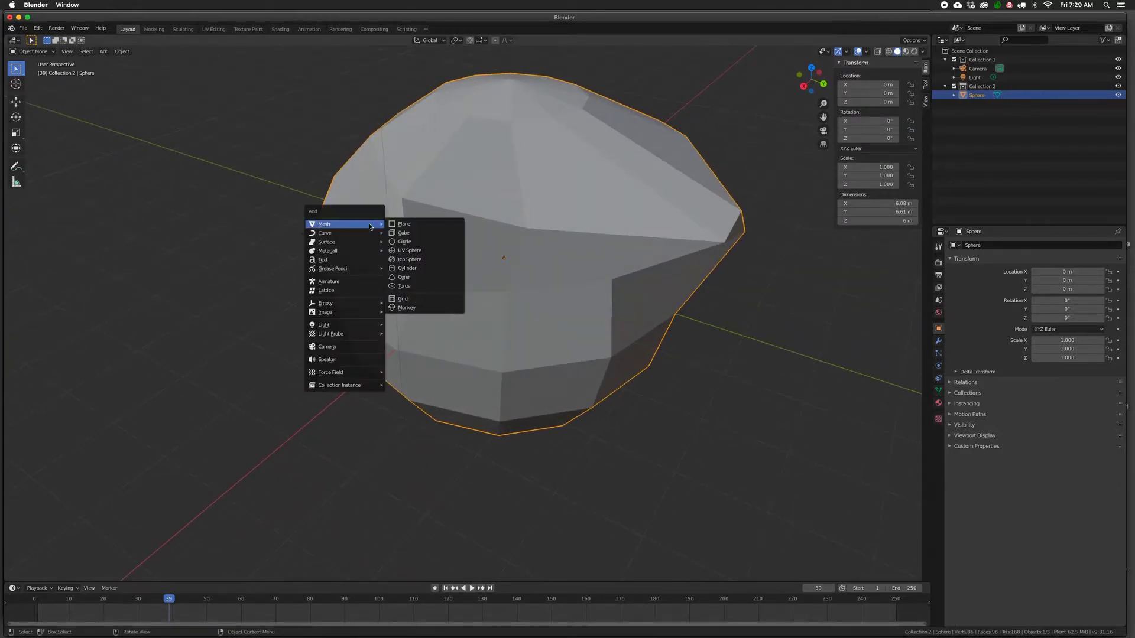
{"action": "left_click", "coordinate": [401, 311]}
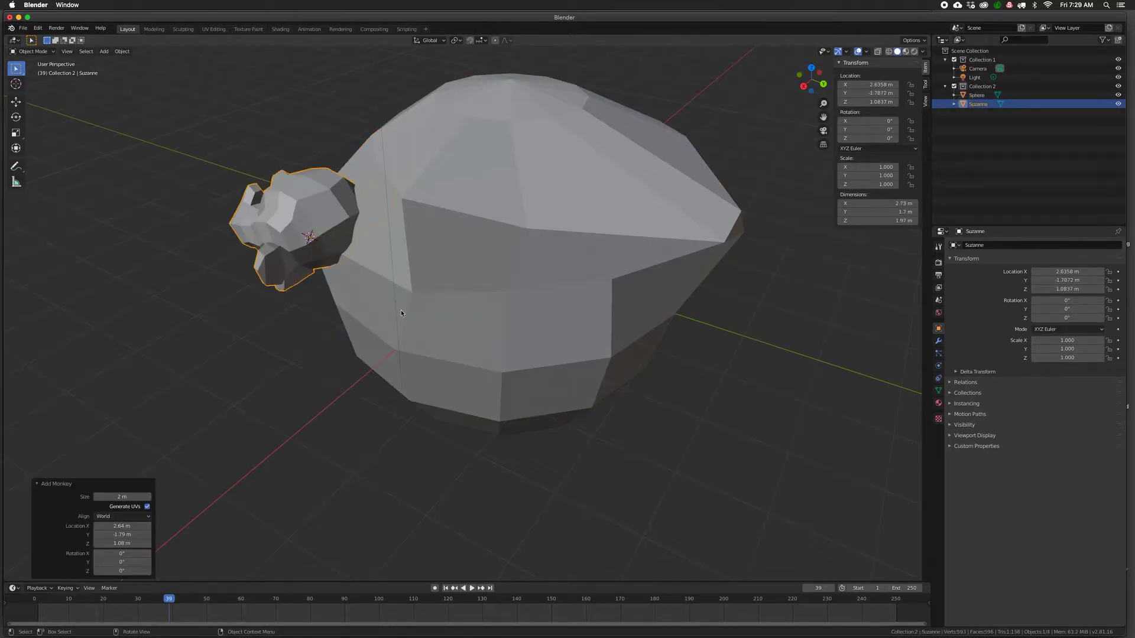
{"action": "middle_click_drag", "start_coordinate": [391, 300], "coordinate": [411, 275]}
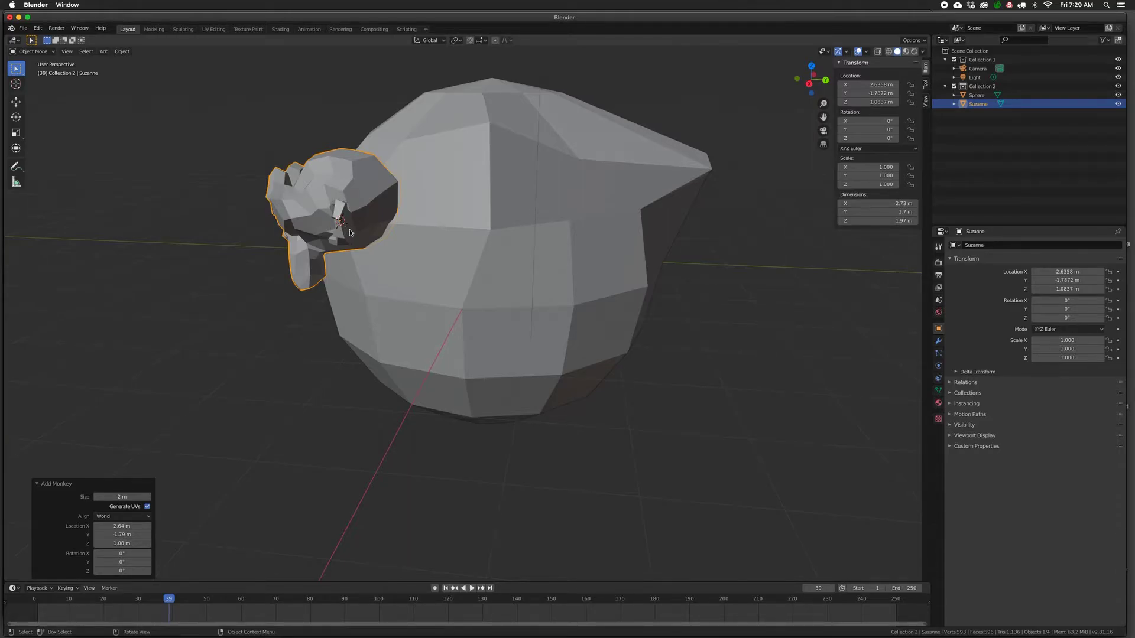
{"action": "scroll", "coordinate": [340, 216], "scroll_direction": "up", "scroll_amount": 2}
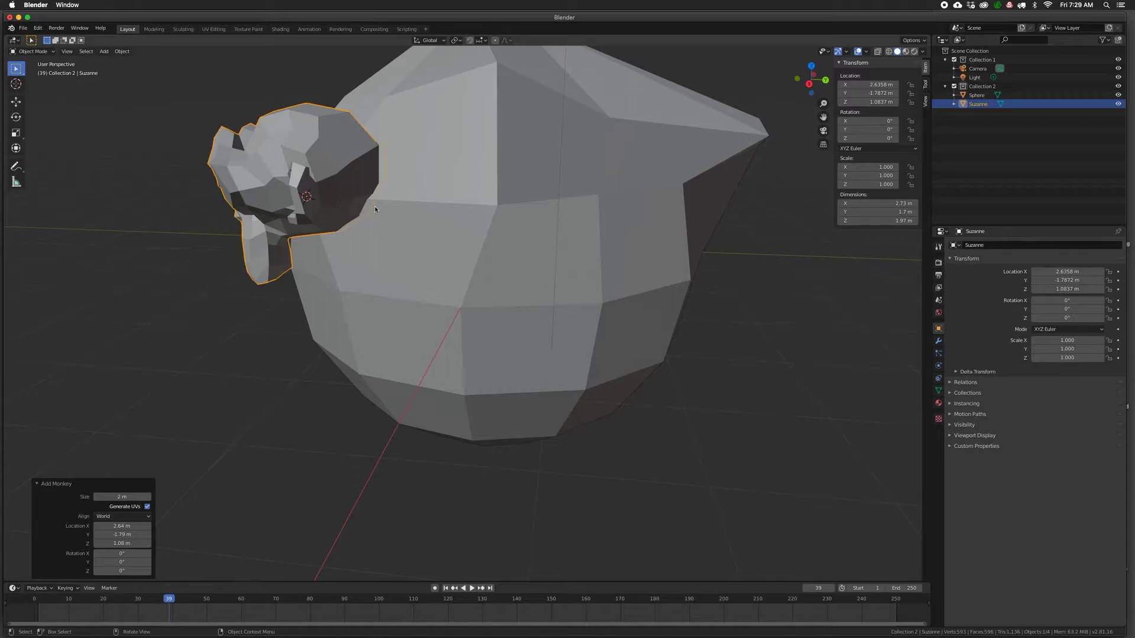
Delete the sphere and the monkey from the scene
{"action": "left_click", "coordinate": [397, 214]}
{"action": "middle_click_drag", "start_coordinate": [396, 232], "coordinate": [413, 267]}
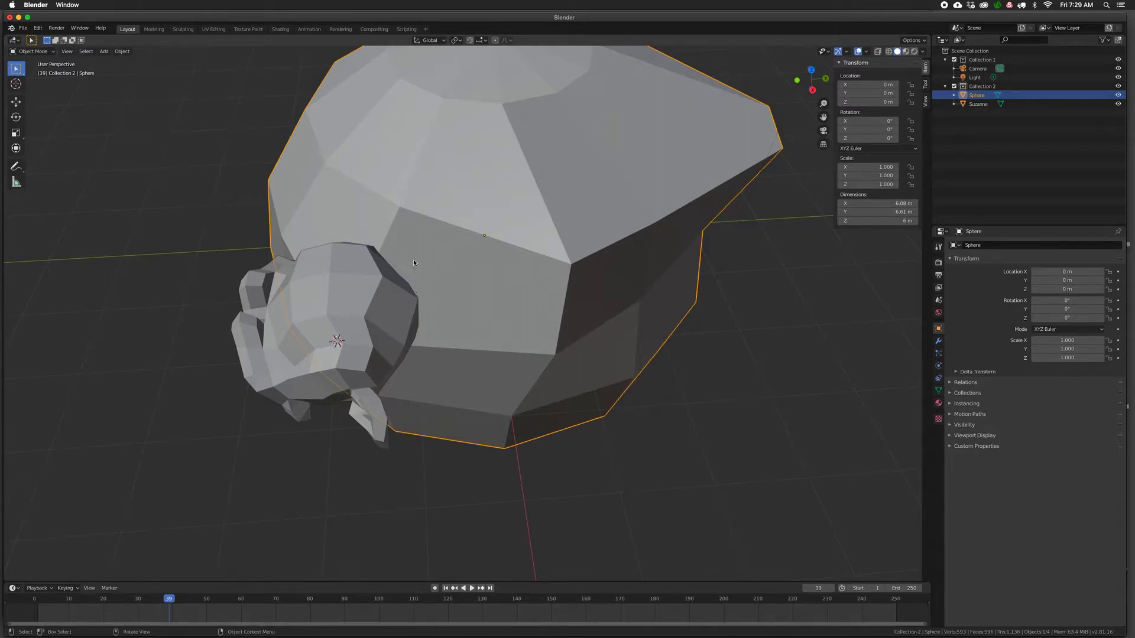
{"action": "mouse_move", "coordinate": [400, 261]}
{"action": "middle_mouse_down"}
{"action": "mouse_move", "coordinate": [390, 254]}
{"action": "mouse_move", "coordinate": [398, 258]}
{"action": "middle_mouse_up"}
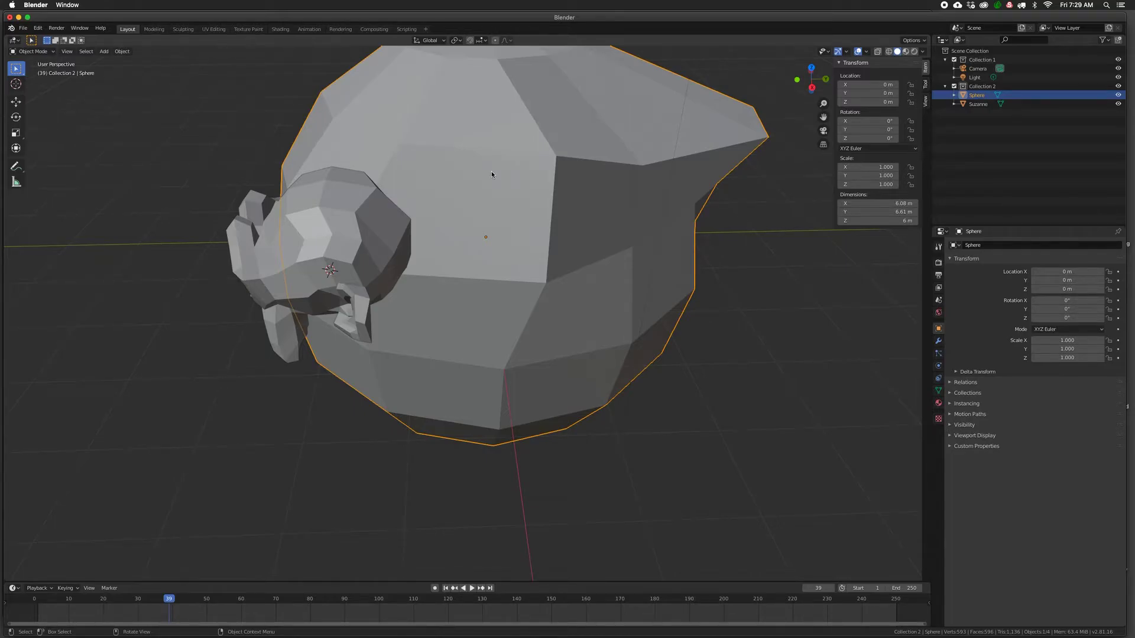
{"action": "scroll", "coordinate": [493, 175], "scroll_direction": "down", "scroll_amount": 8}
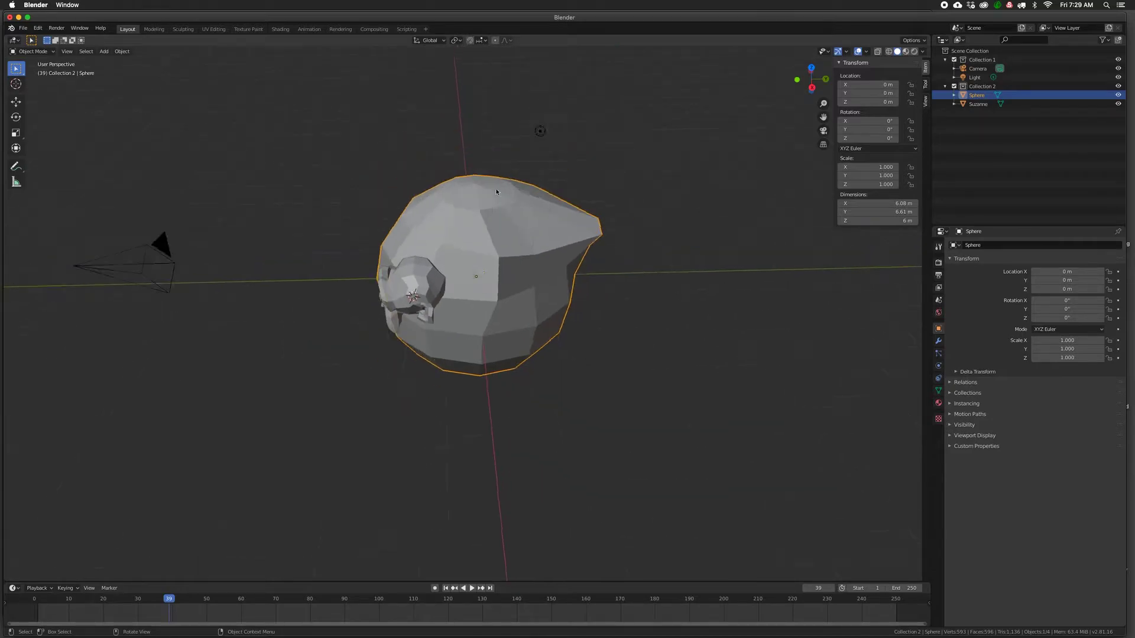
{"action": "key", "text": "x"}
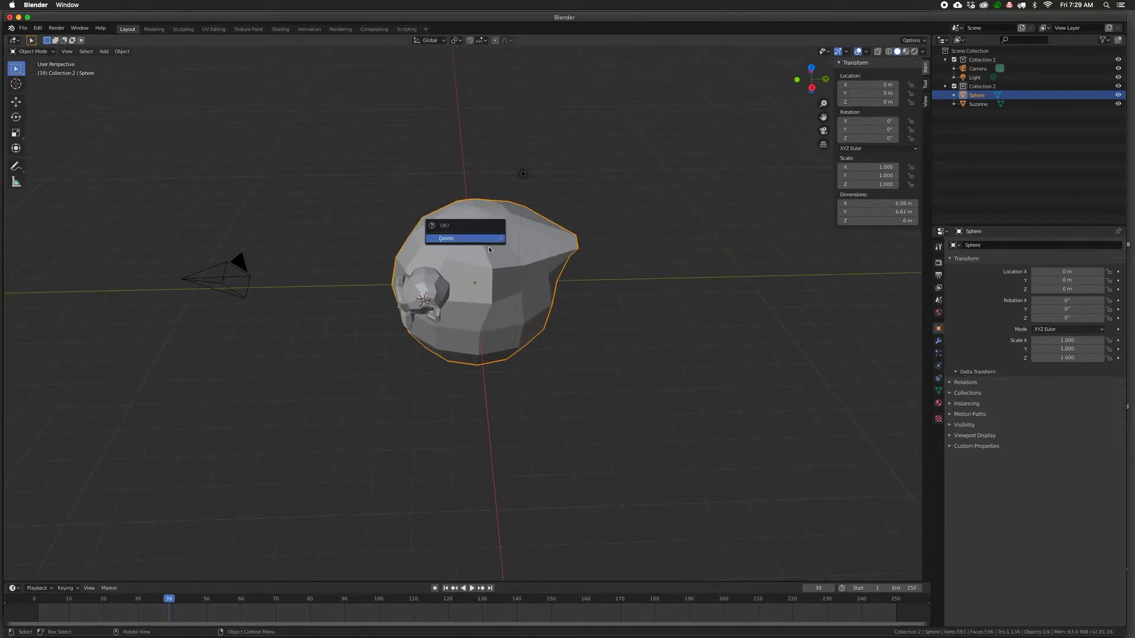
{"action": "left_click", "coordinate": [485, 243]}
{"action": "key", "text": "x"}
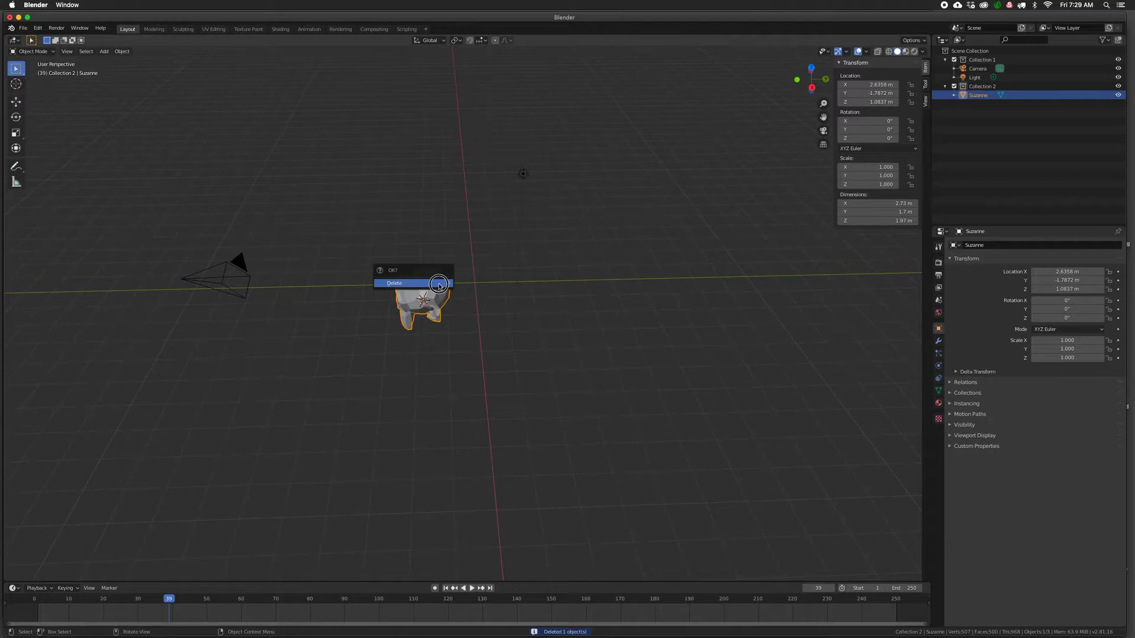
{"action": "left_click", "coordinate": [442, 284]}
Reset the 3D cursor to the world origin and frame the scene
{"action": "middle_click_drag", "start_coordinate": [439, 299], "coordinate": [466, 299]}
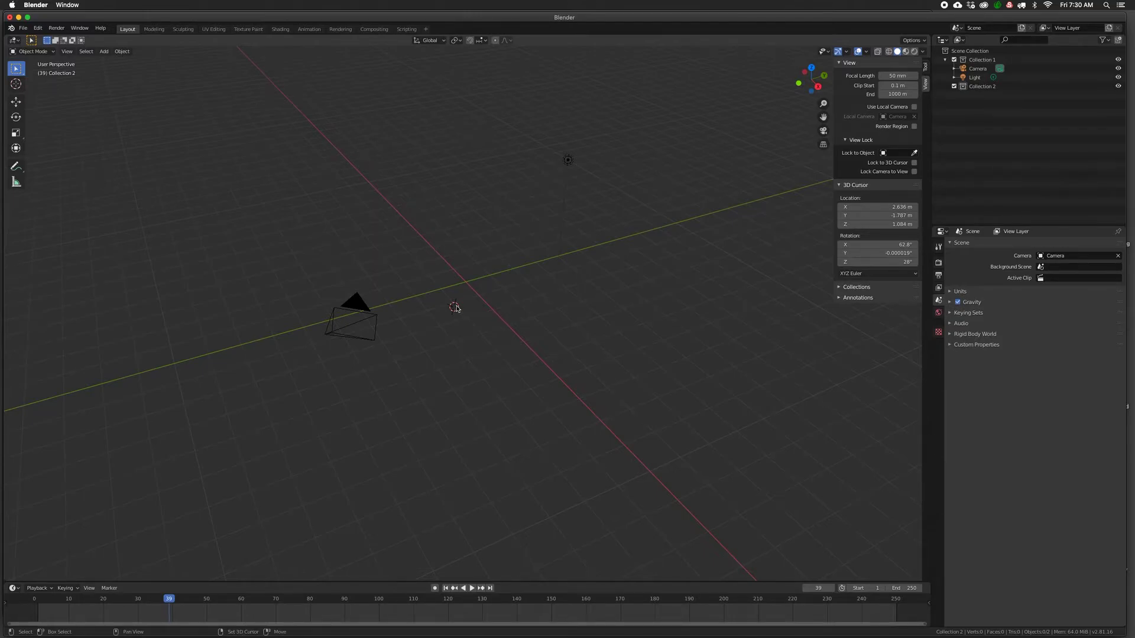
{"action": "key", "text": "shift+c"}
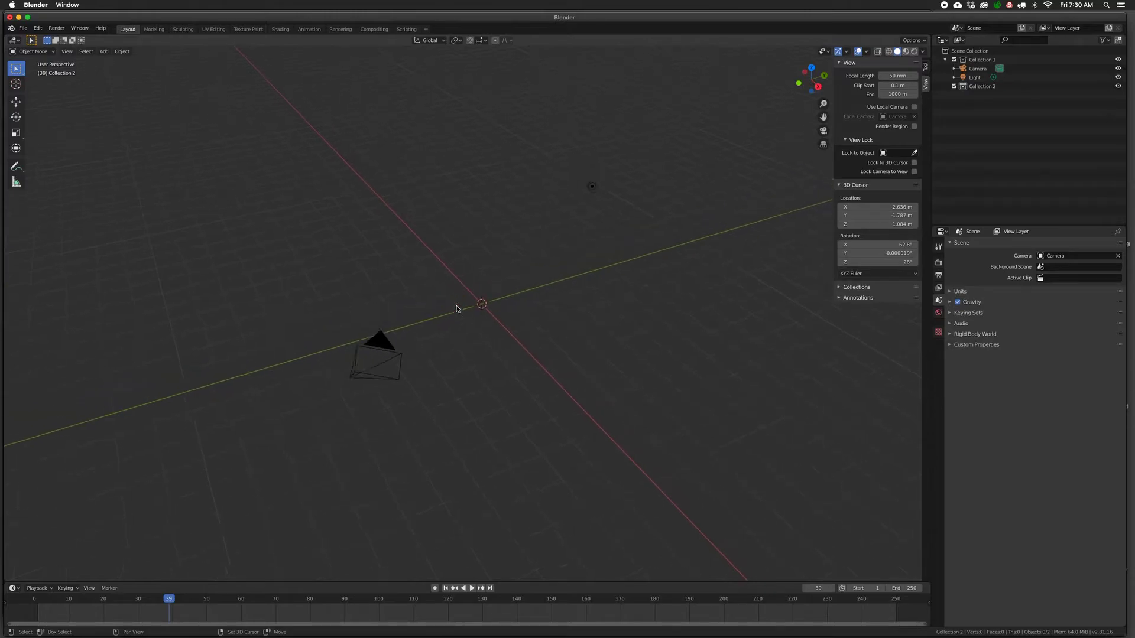
{"action": "middle_click_drag", "start_coordinate": [504, 297], "coordinate": [511, 288]}
{"action": "scroll", "coordinate": [507, 302], "scroll_direction": "up", "scroll_amount": 4}
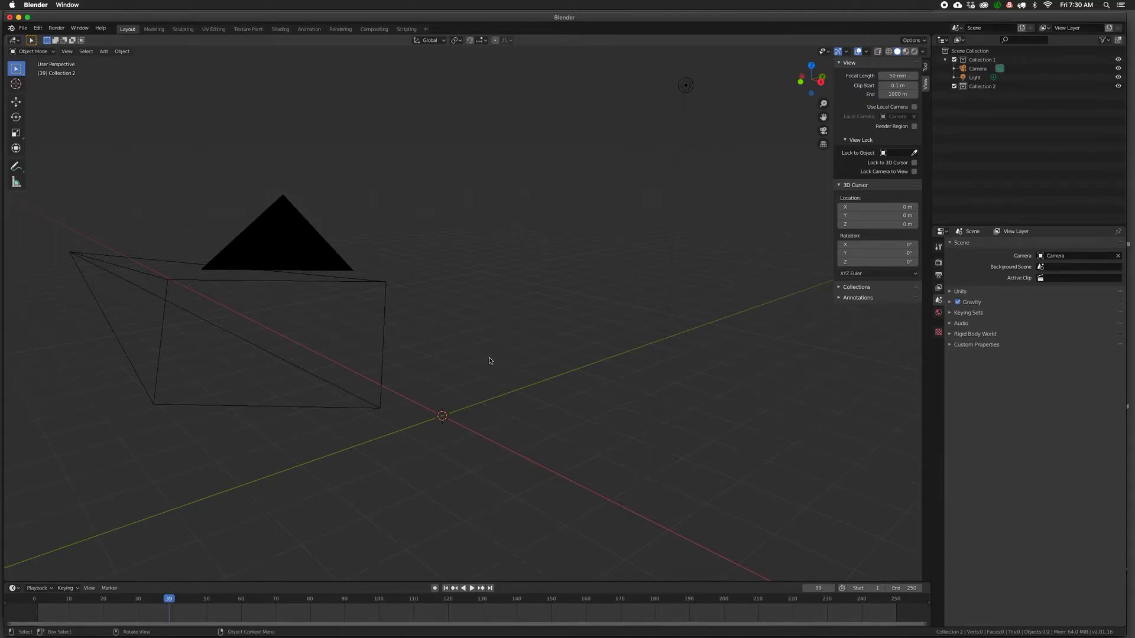
{"action": "key", "text": "shift+a"}
{"action": "mouse_move", "coordinate": [490, 360]}
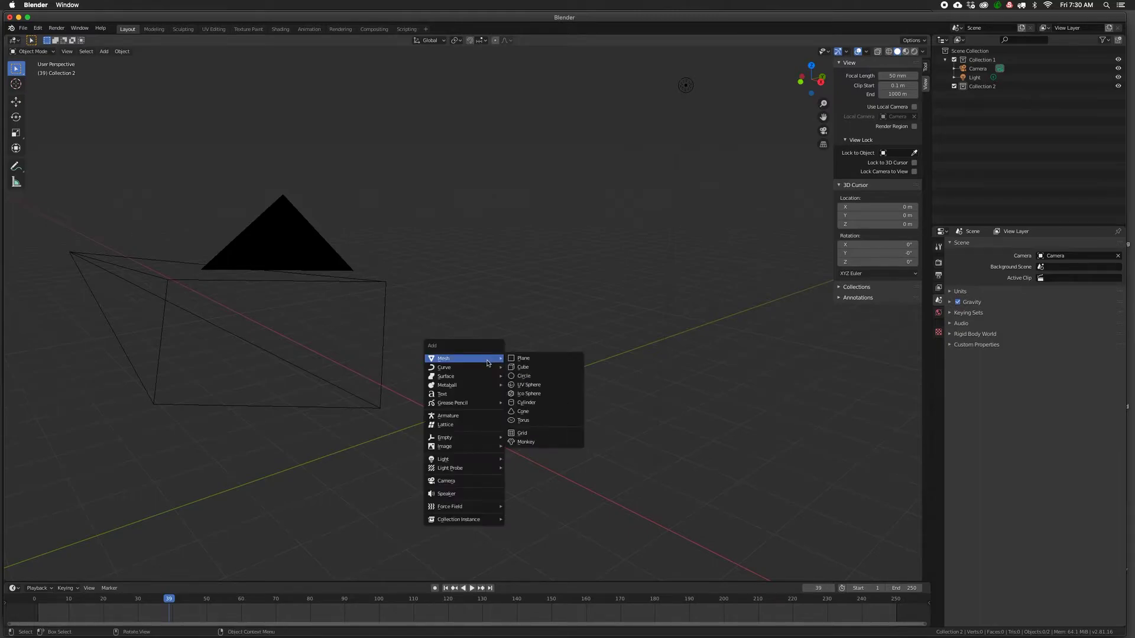
{"action": "left_click", "coordinate": [527, 377]}
{"action": "key", "text": "ctrl+z"}
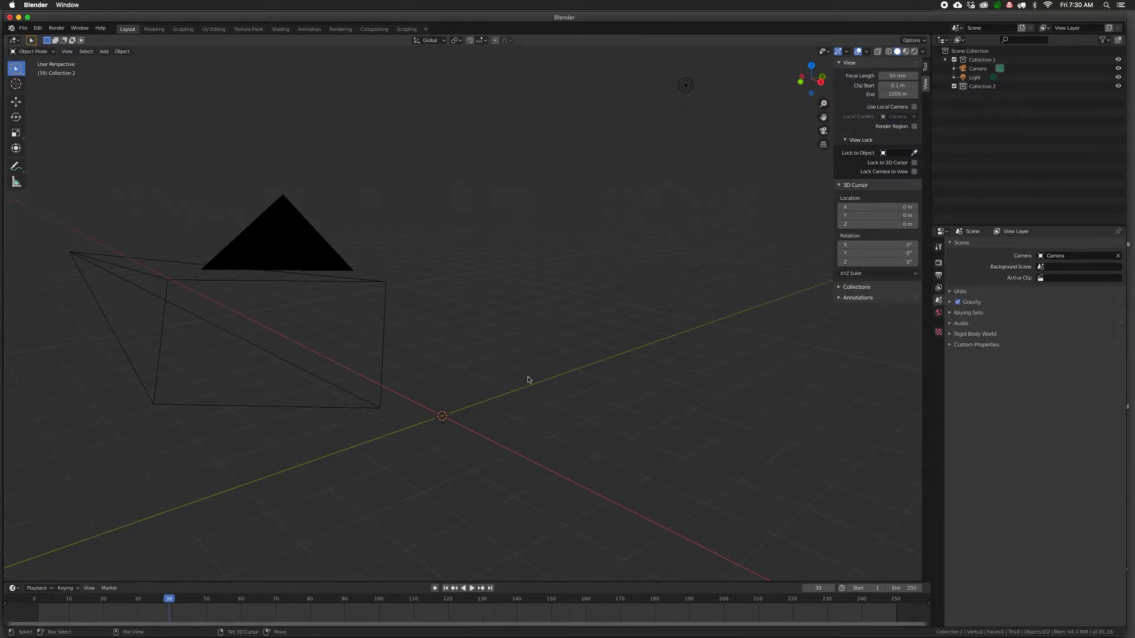
Add a cube at the world origin and enter Edit Mode
{"action": "key", "text": "shift+a"}
{"action": "mouse_move", "coordinate": [523, 385]}
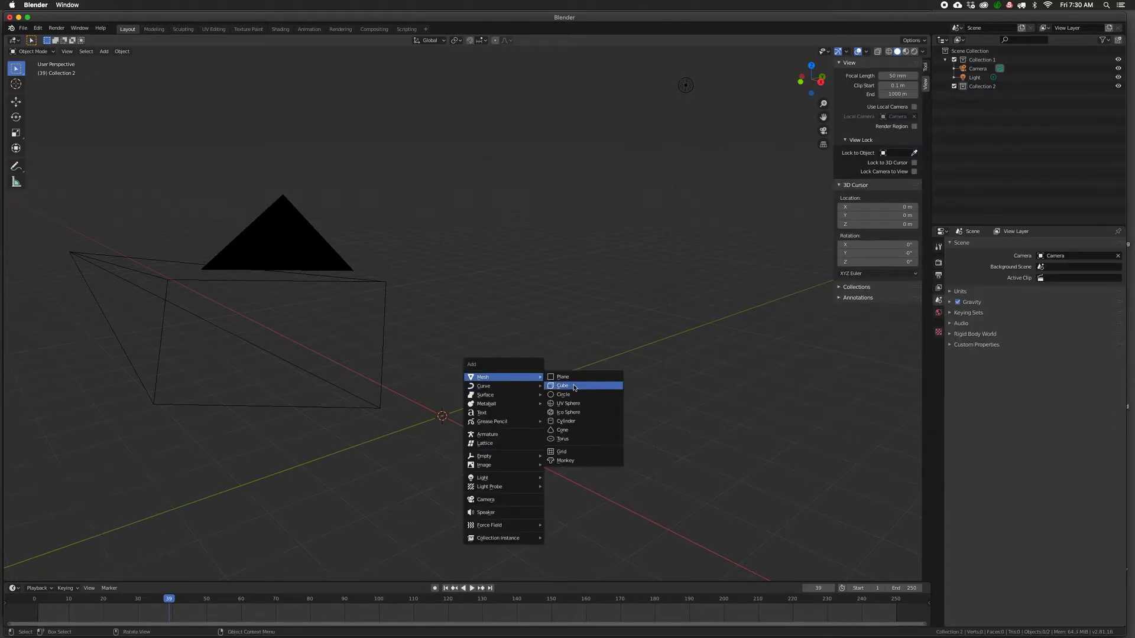
{"action": "left_click", "coordinate": [568, 388]}
{"action": "scroll", "coordinate": [512, 421], "scroll_direction": "up", "scroll_amount": 1}
{"action": "key", "text": "Tab"}
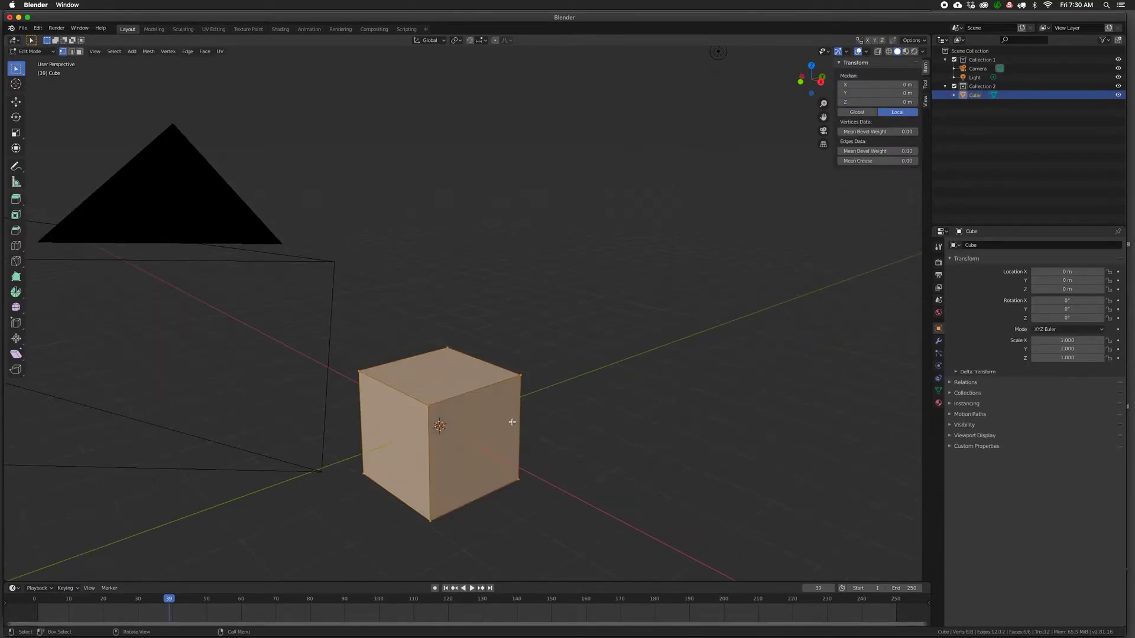
Place the 3D cursor in empty space above the cube and snap it to the world origin
{"action": "right_click", "coordinate": [781, 388], "text": "shift"}
{"action": "right_click", "coordinate": [560, 218], "text": "shift"}
{"action": "right_click", "coordinate": [475, 383]}
{"action": "mouse_move", "coordinate": [474, 384]}
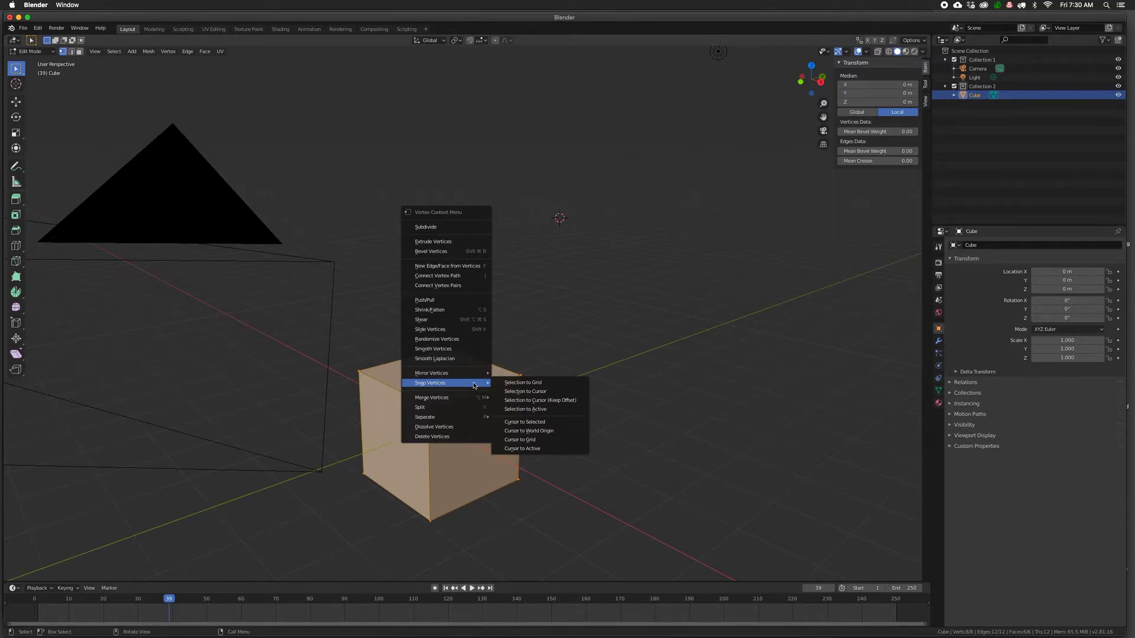
{"action": "left_click", "coordinate": [538, 430]}
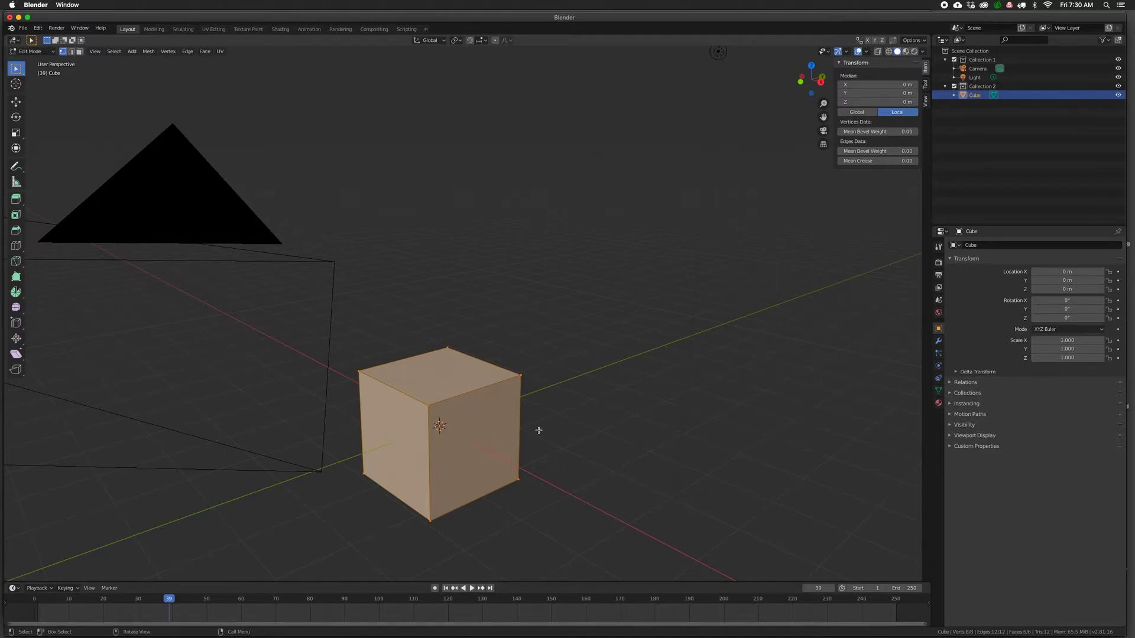
Place the 3D cursor away from the cube, reset it to the world origin with the whole scene framed, and deselect the vertices
{"action": "right_click", "coordinate": [624, 312], "text": "shift"}
{"action": "right_click", "coordinate": [405, 196], "text": "shift"}
{"action": "key", "text": "shift+c"}
{"action": "right_click", "coordinate": [573, 260]}
{"action": "left_click", "coordinate": [453, 241]}
Move the 3D cursor away from the cube again and use Snap Vertices to return it to the world origin
{"action": "right_click", "coordinate": [489, 255], "text": "shift"}
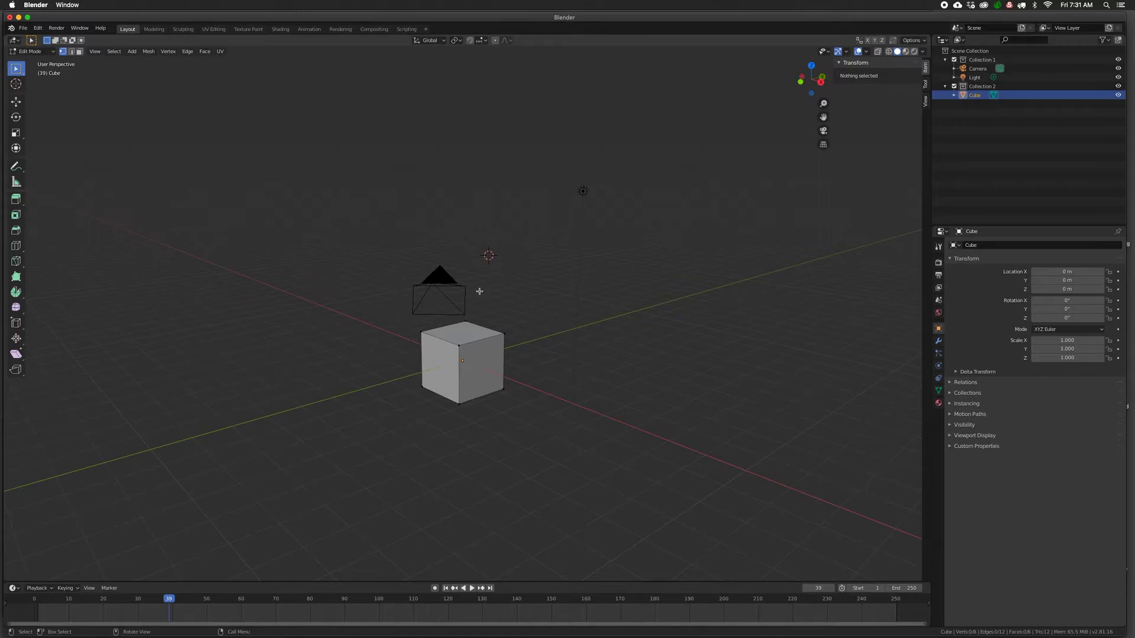
{"action": "right_click", "coordinate": [467, 322]}
{"action": "mouse_move", "coordinate": [471, 323]}
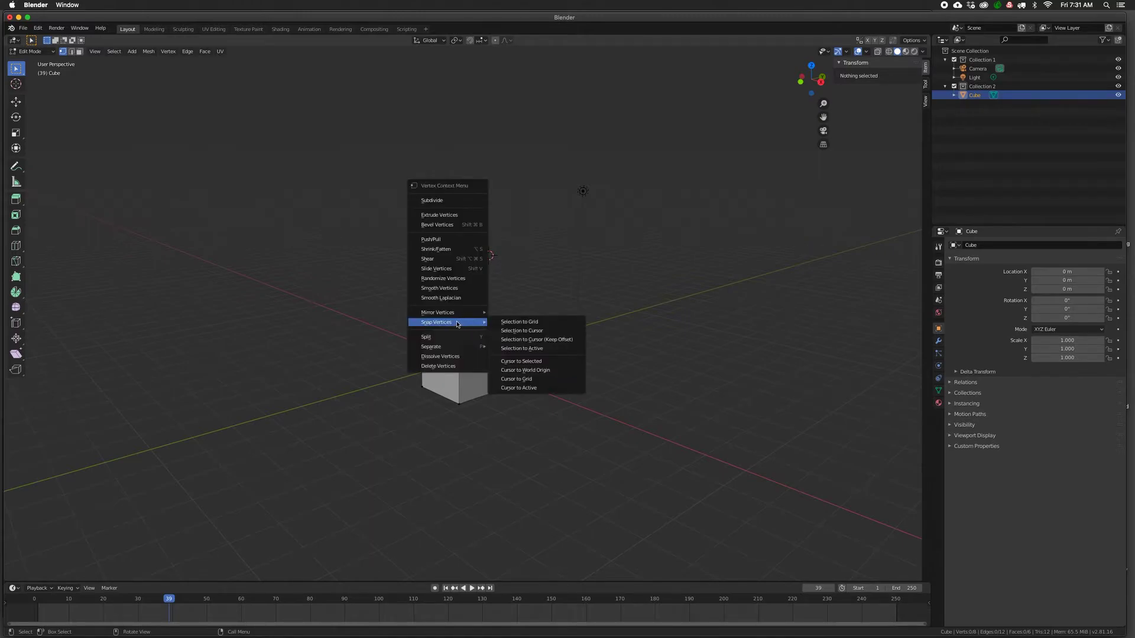
{"action": "left_click", "coordinate": [528, 372]}
{"action": "scroll", "coordinate": [458, 386], "scroll_direction": "up", "scroll_amount": 4}
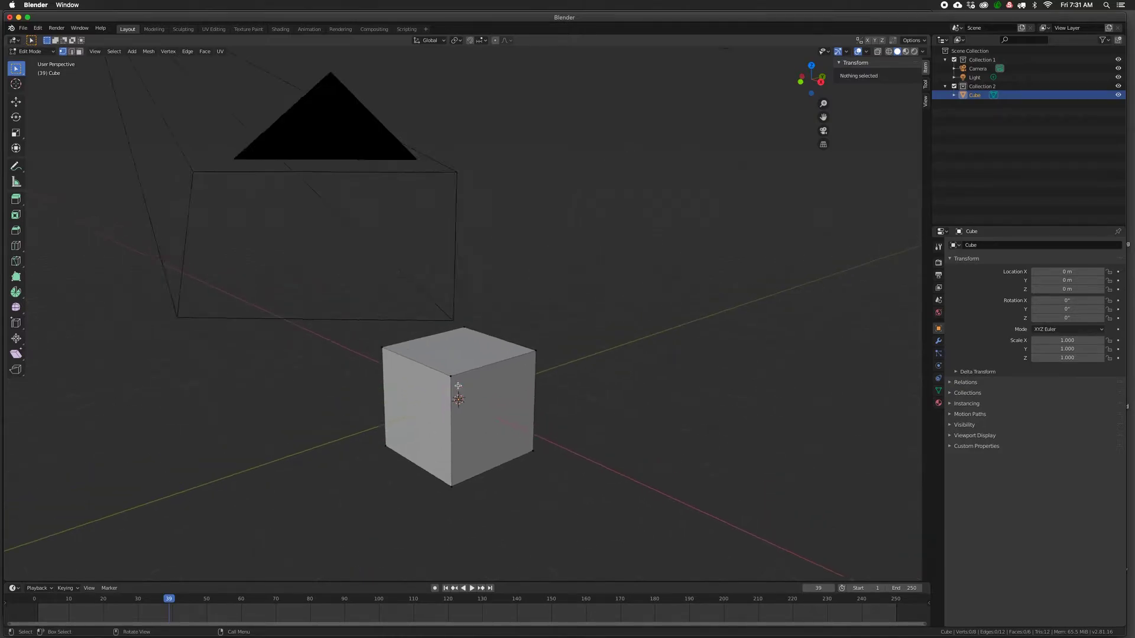
Return to Object Mode and place the 3D cursor beside the cube at about X 0.70, Y 1.58, Z 0.58 m
{"action": "scroll", "coordinate": [458, 386], "scroll_direction": "up", "scroll_amount": 1}
{"action": "key", "text": "Tab"}
{"action": "middle_click_drag", "start_coordinate": [467, 392], "coordinate": [512, 411]}
{"action": "middle_click_drag", "start_coordinate": [465, 358], "coordinate": [460, 340], "text": "shift"}
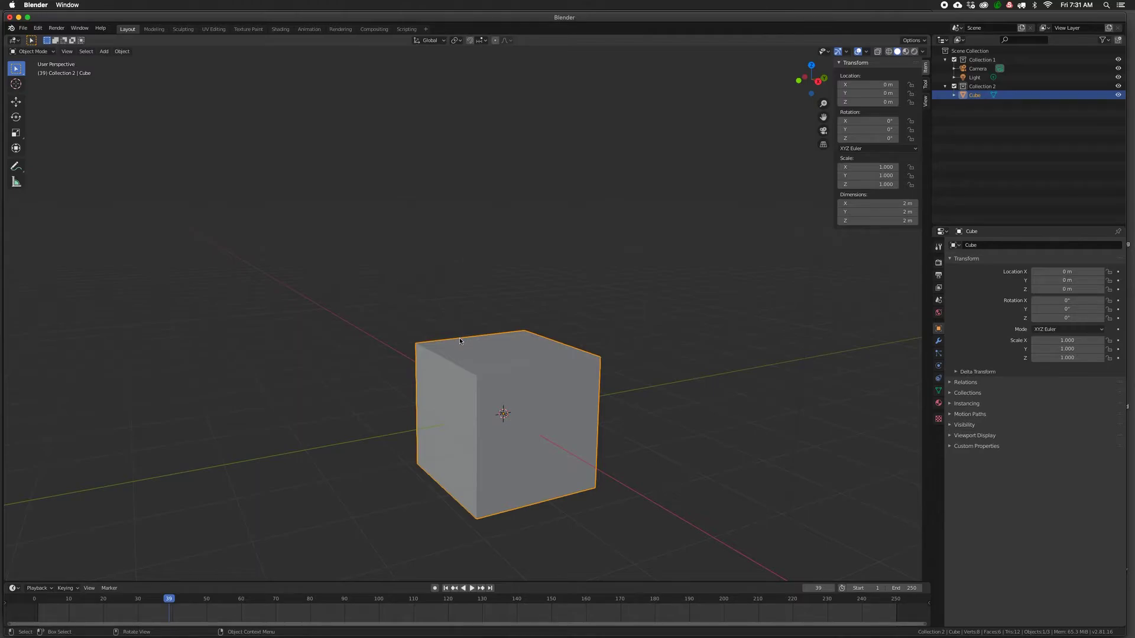
{"action": "right_click", "coordinate": [616, 374], "text": "shift"}
Look through the sidebar settings and show the 3D cursor's location and rotation values
{"action": "key", "text": "n"}
{"action": "key", "text": "n"}
{"action": "key", "text": "n"}
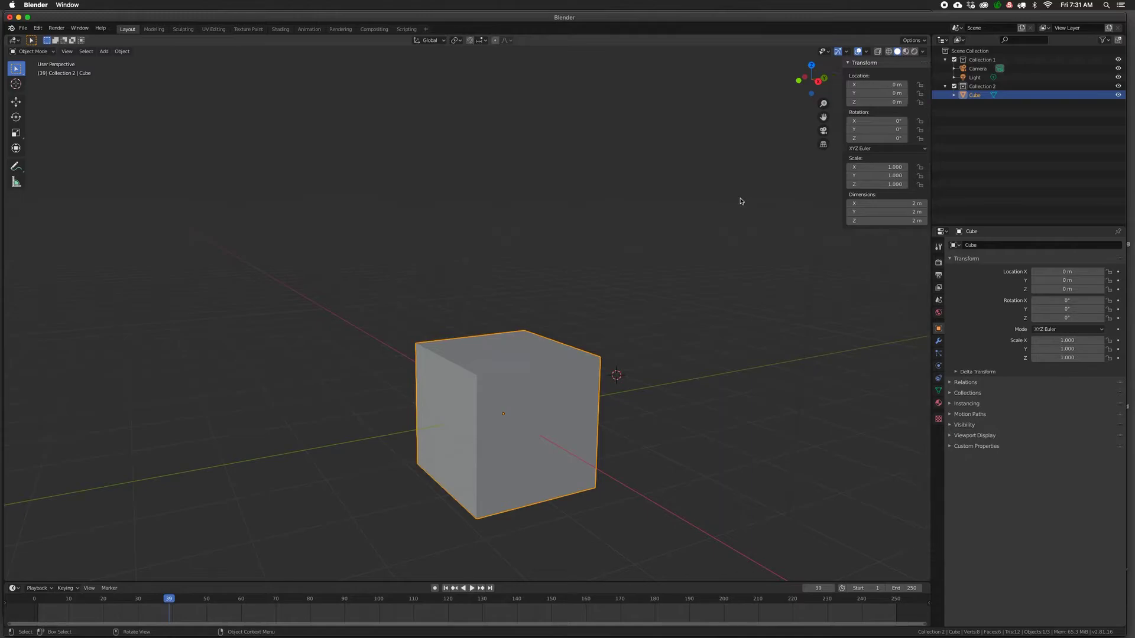
{"action": "key", "text": "n"}
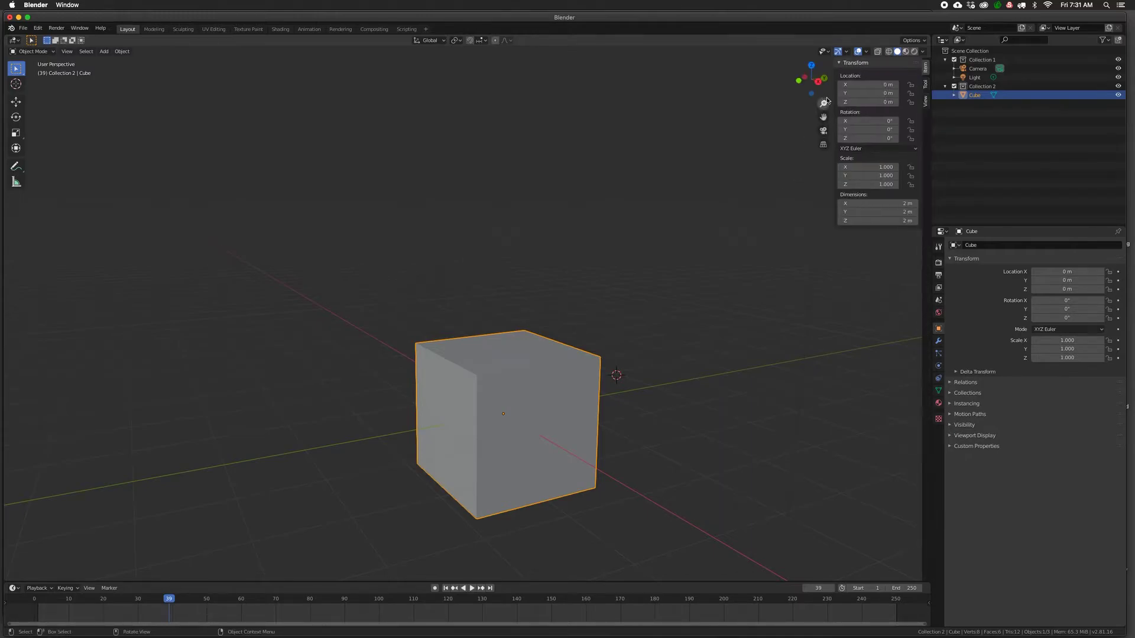
{"action": "left_click", "coordinate": [925, 85]}
{"action": "left_click", "coordinate": [925, 101]}
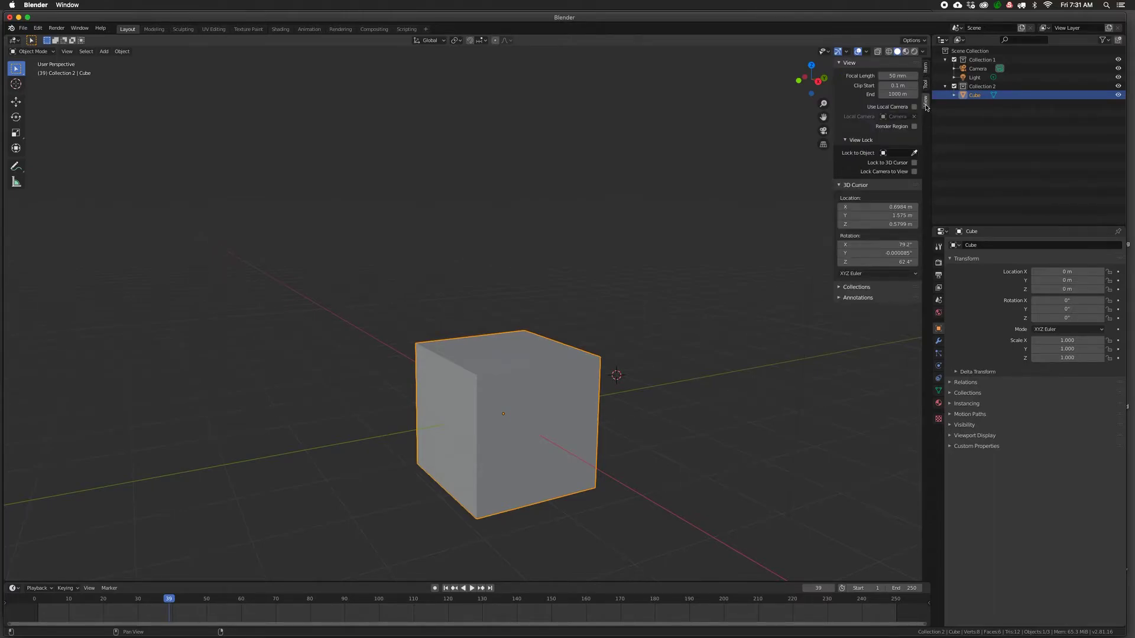
{"action": "left_click", "coordinate": [925, 68]}
{"action": "left_click", "coordinate": [925, 84]}
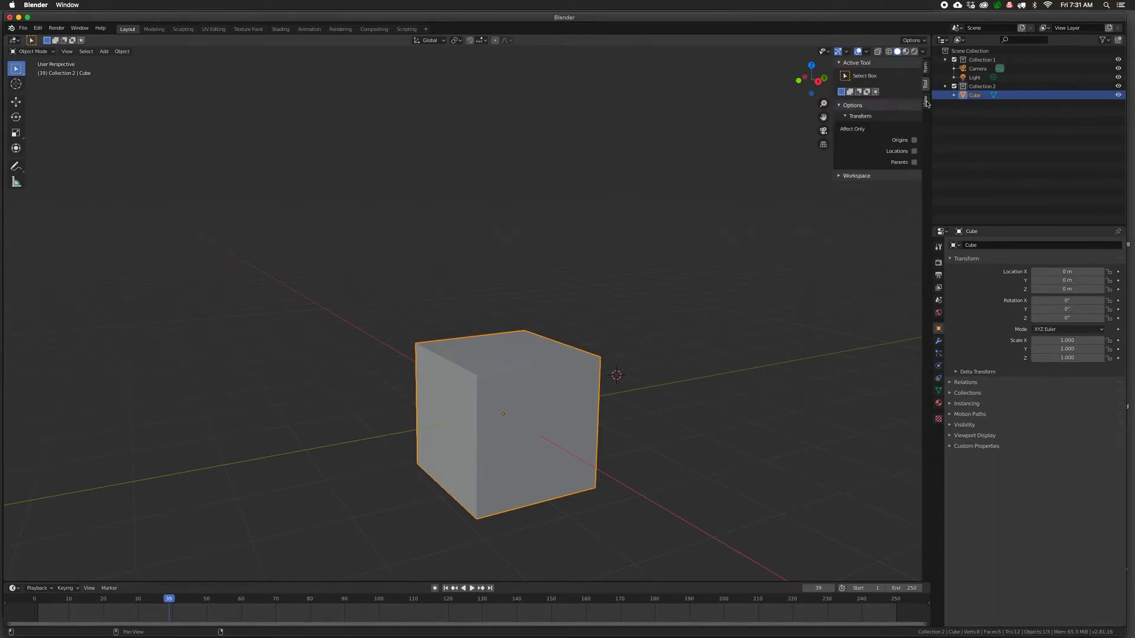
{"action": "left_click", "coordinate": [925, 101]}
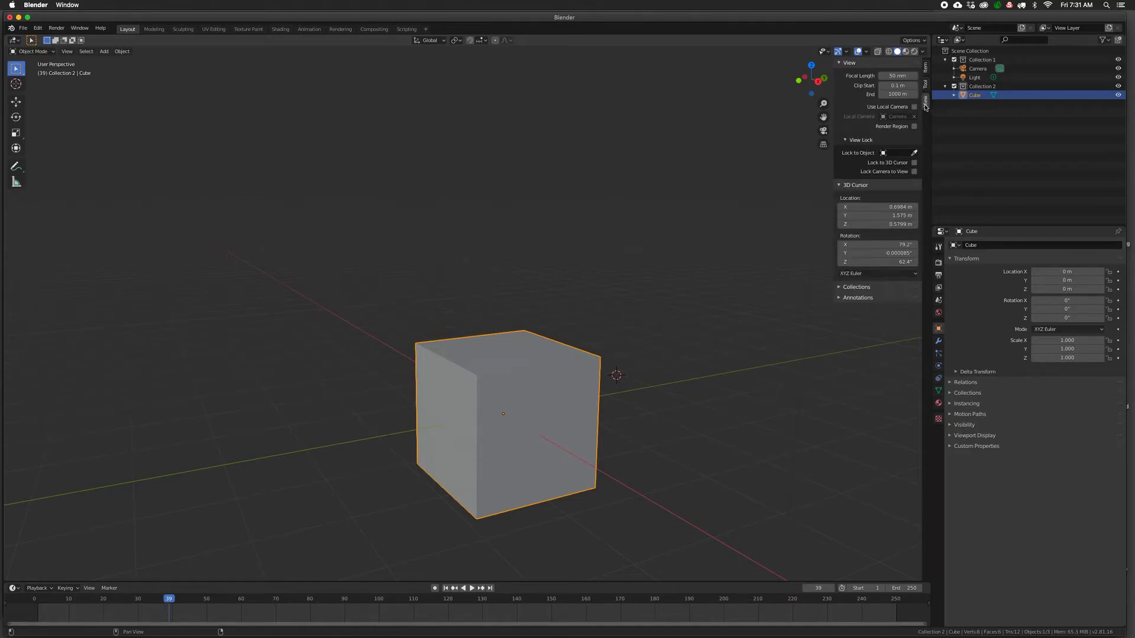
Set the 3D cursor's X, Y and Z location to 0 m and its X, Y and Z rotation to 0°
{"action": "left_click", "coordinate": [874, 207]}
{"action": "type", "text": "0"}
{"action": "key", "text": "Tab"}
{"action": "type", "text": "0"}
{"action": "key", "text": "Tab"}
{"action": "type", "text": "0"}
{"action": "key", "text": "Tab"}
{"action": "type", "text": "0"}
{"action": "key", "text": "Tab"}
{"action": "type", "text": "0"}
{"action": "key", "text": "Tab"}
{"action": "type", "text": "0"}
{"action": "key", "text": "Return"}
{"action": "left_click", "coordinate": [883, 216]}
{"action": "key", "text": "Return"}
{"action": "key", "text": "KP_0"}
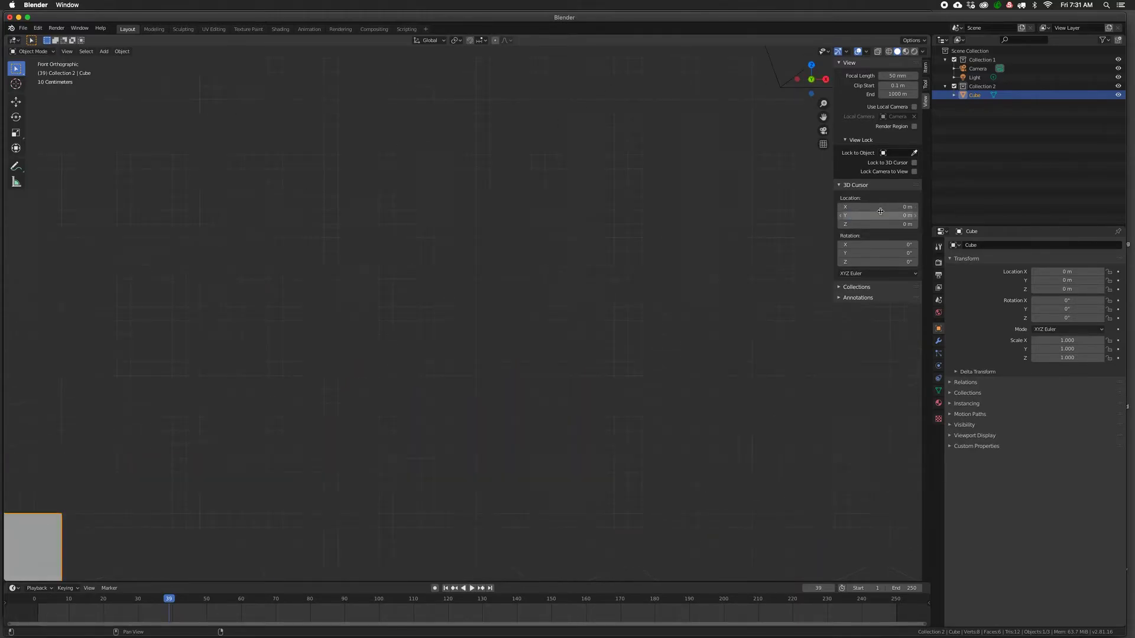
Return the viewport to a perspective view of the cube and set the 3D cursor's X location to 10 m
{"action": "left_click", "coordinate": [880, 212]}
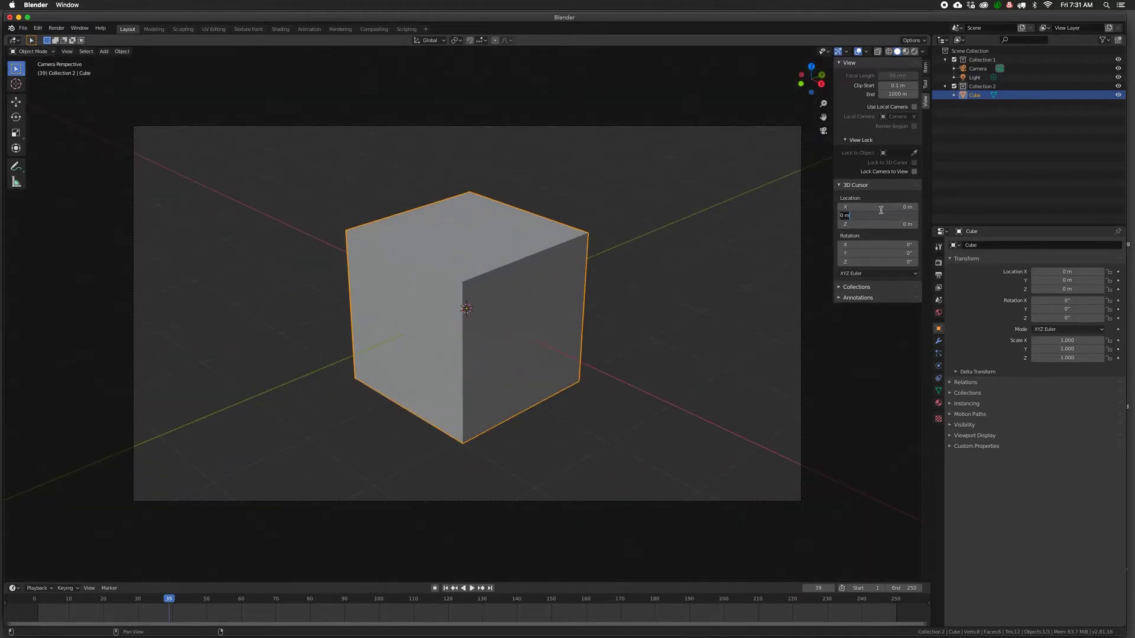
{"action": "left_click", "coordinate": [603, 355]}
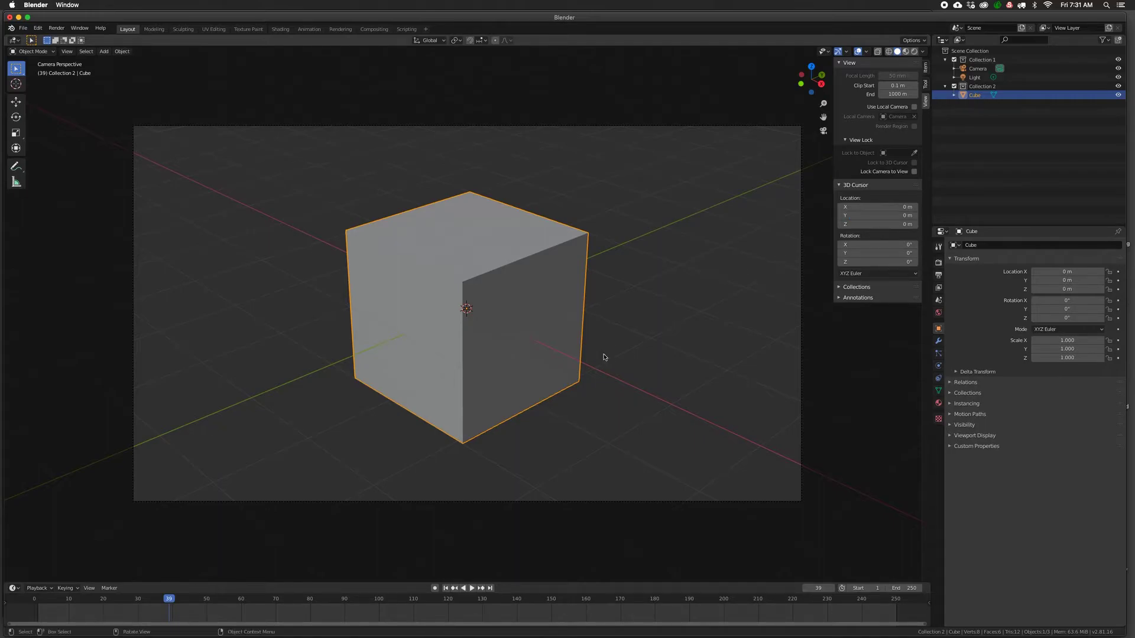
{"action": "key", "text": "KP_0"}
{"action": "scroll", "coordinate": [615, 351], "scroll_direction": "up", "scroll_amount": 3}
{"action": "scroll", "coordinate": [632, 342], "scroll_direction": "down", "scroll_amount": 5}
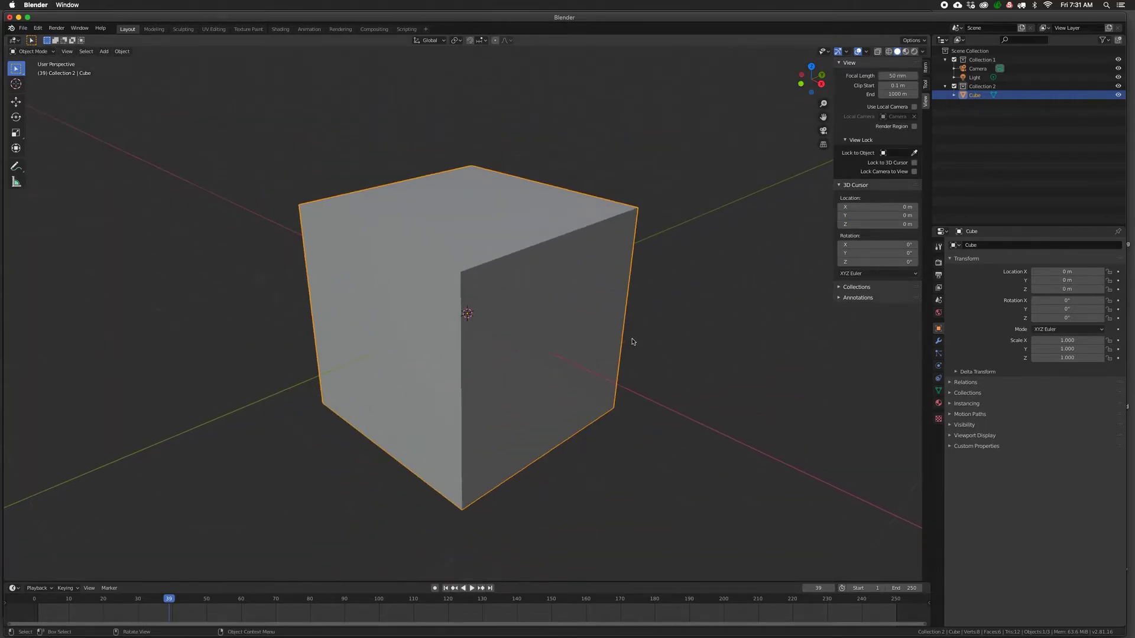
{"action": "left_click", "coordinate": [892, 206]}
{"action": "type", "text": "10"}
{"action": "key", "text": "Tab"}
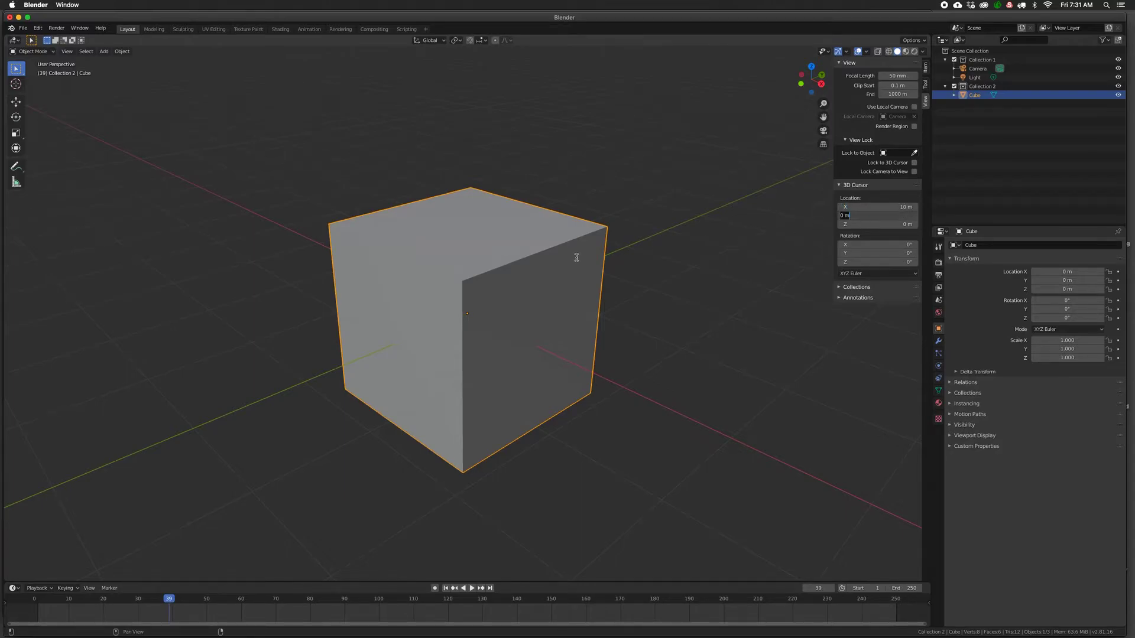
Set the 3D cursor's location to X 1 m, Y -2 m and Z 3 m
{"action": "left_click", "coordinate": [880, 206]}
{"action": "left_click", "coordinate": [882, 206]}
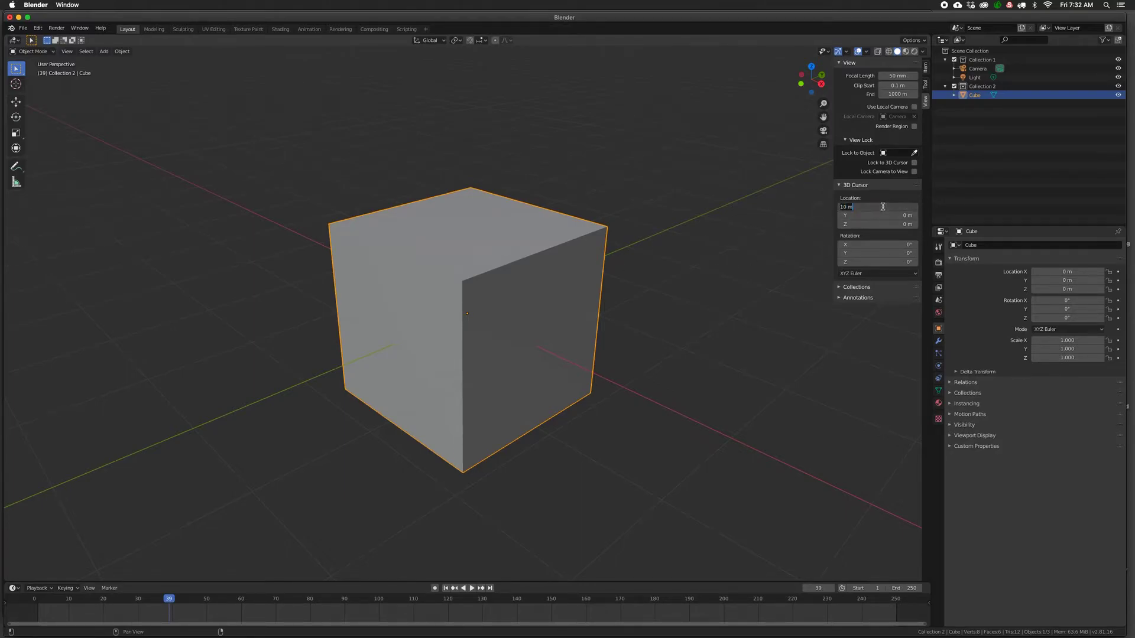
{"action": "type", "text": "1"}
{"action": "key", "text": "Tab"}
{"action": "type", "text": "-2"}
{"action": "key", "text": "Tab"}
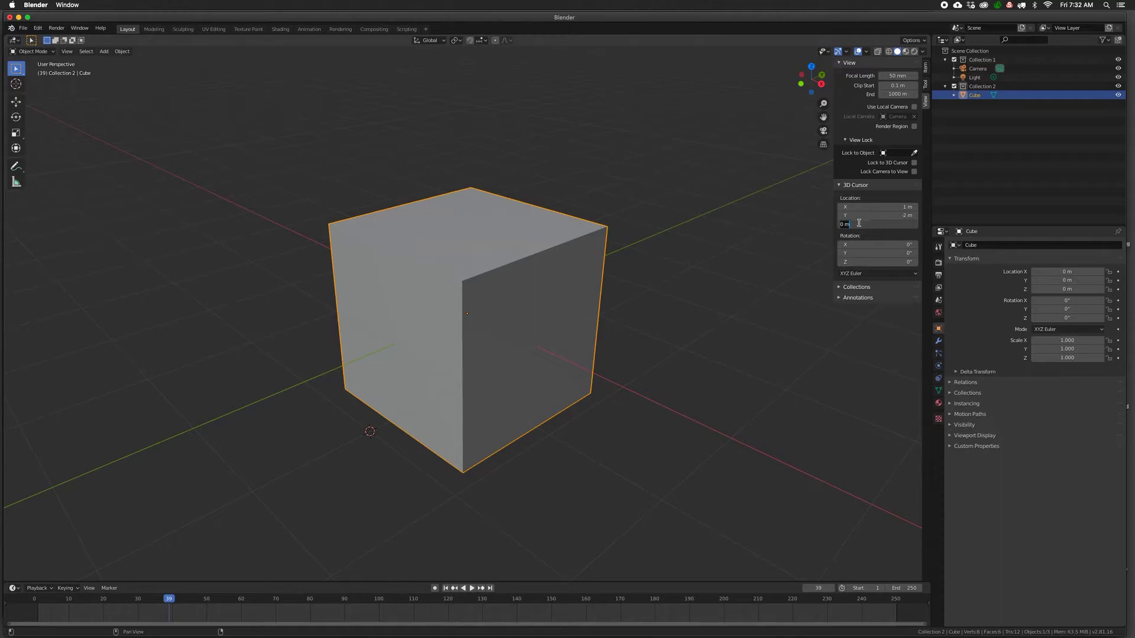
{"action": "type", "text": "3"}
{"action": "key", "text": "Tab"}
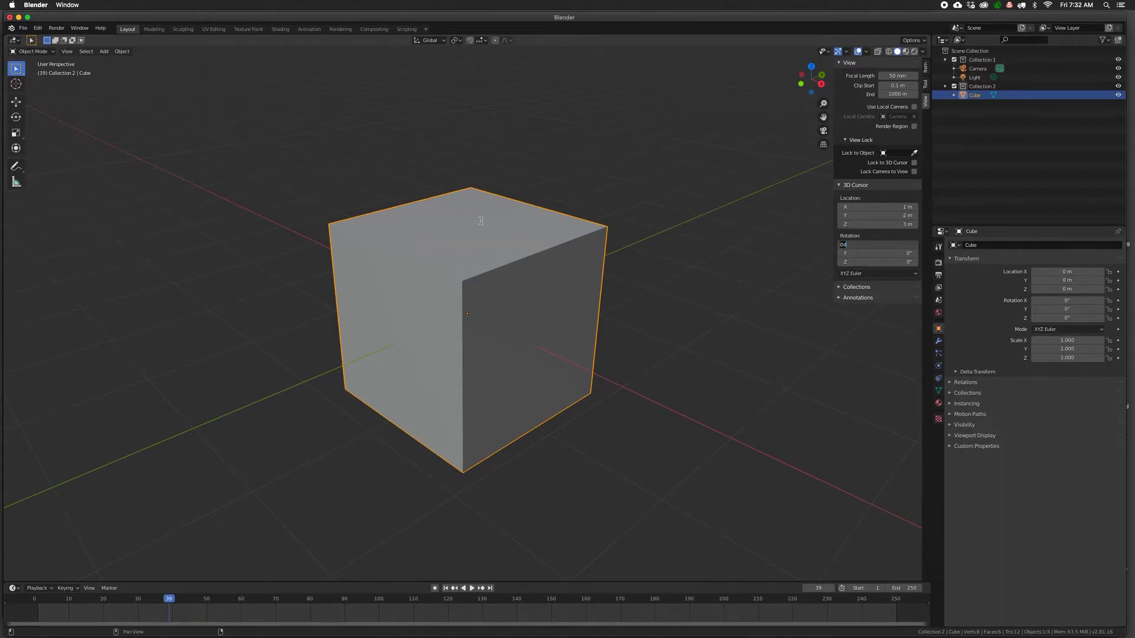
{"action": "key", "text": "Return"}
Reset the 3D cursor to the world origin and frame all objects in the scene
{"action": "scroll", "coordinate": [463, 289], "scroll_direction": "down", "scroll_amount": 3}
{"action": "scroll", "coordinate": [462, 290], "scroll_direction": "up", "scroll_amount": 2}
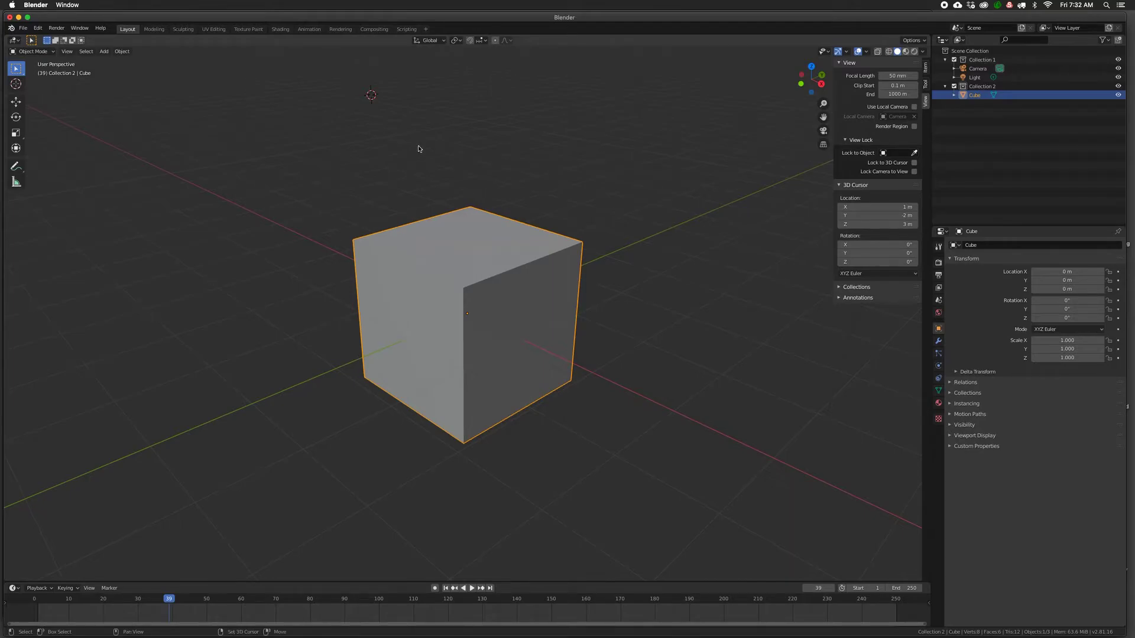
{"action": "key", "text": "shift+c"}
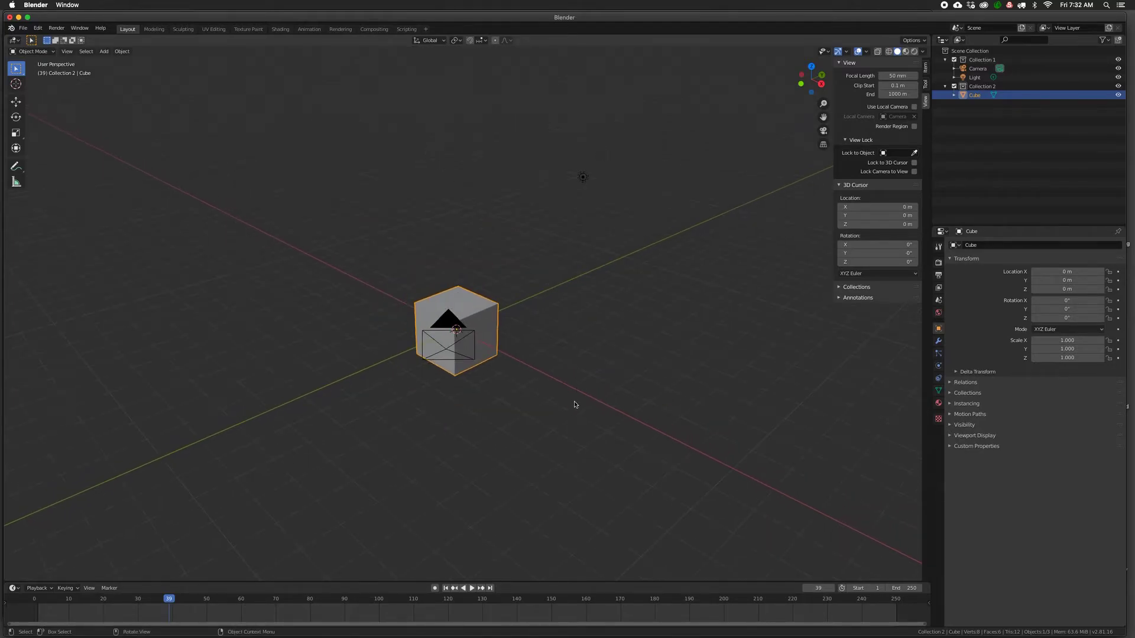
{"action": "middle_click_drag", "start_coordinate": [577, 403], "coordinate": [537, 383]}
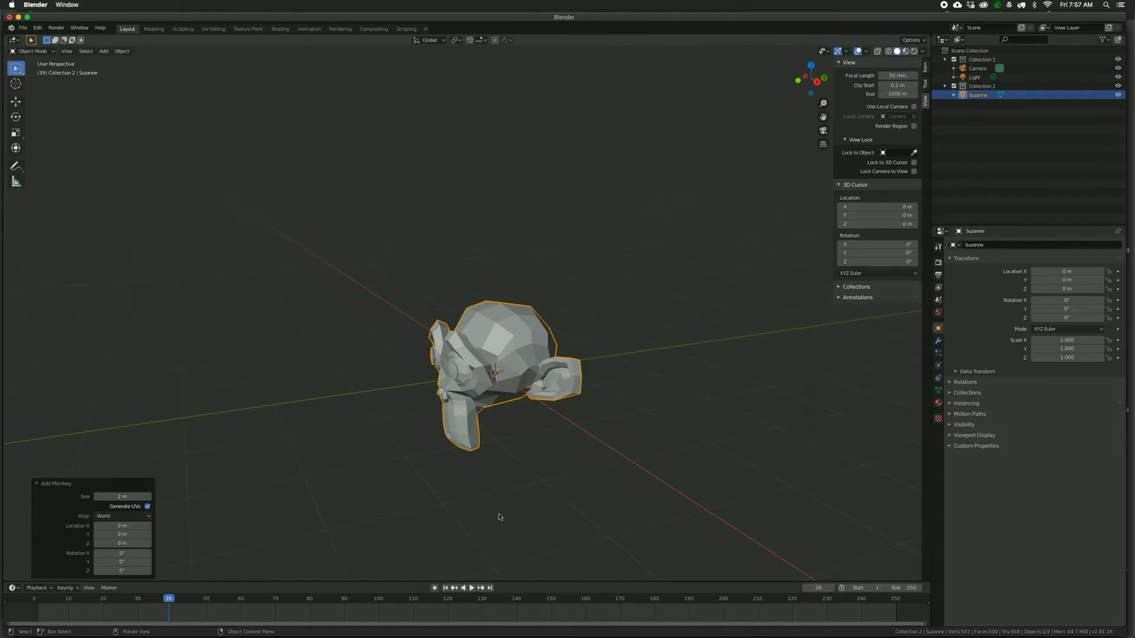
Enter Edit Mode on the monkey and snap the 3D cursor to the vertex at the top of its head
{"action": "scroll", "coordinate": [487, 383], "scroll_direction": "up", "scroll_amount": 1}
{"action": "scroll", "coordinate": [487, 383], "scroll_direction": "up", "scroll_amount": 1}
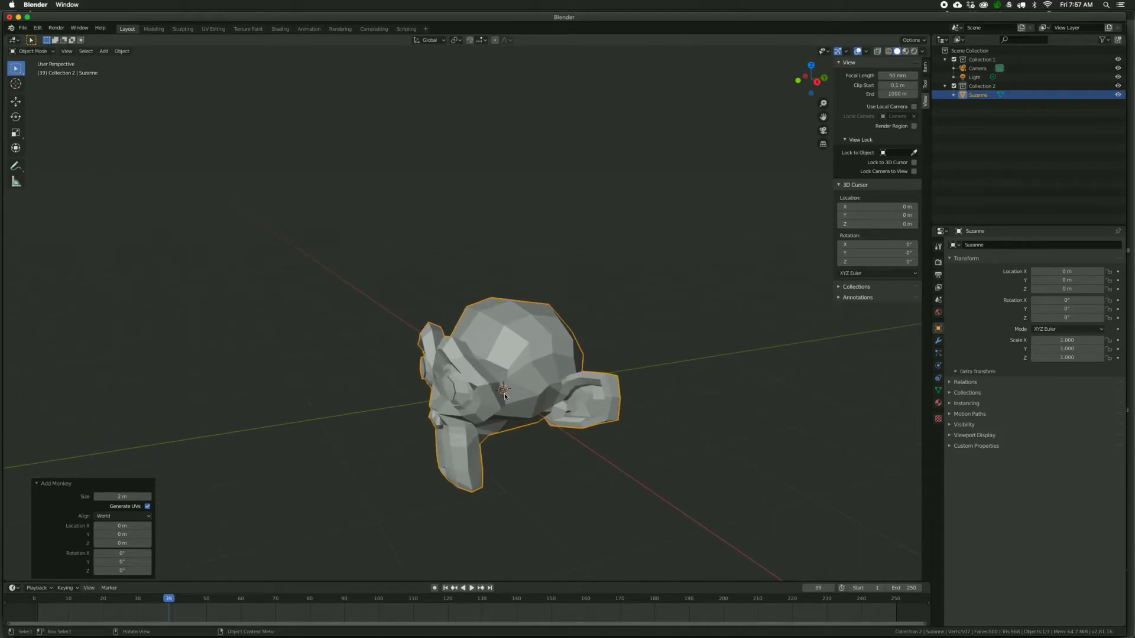
{"action": "scroll", "coordinate": [503, 391], "scroll_direction": "up", "scroll_amount": 1}
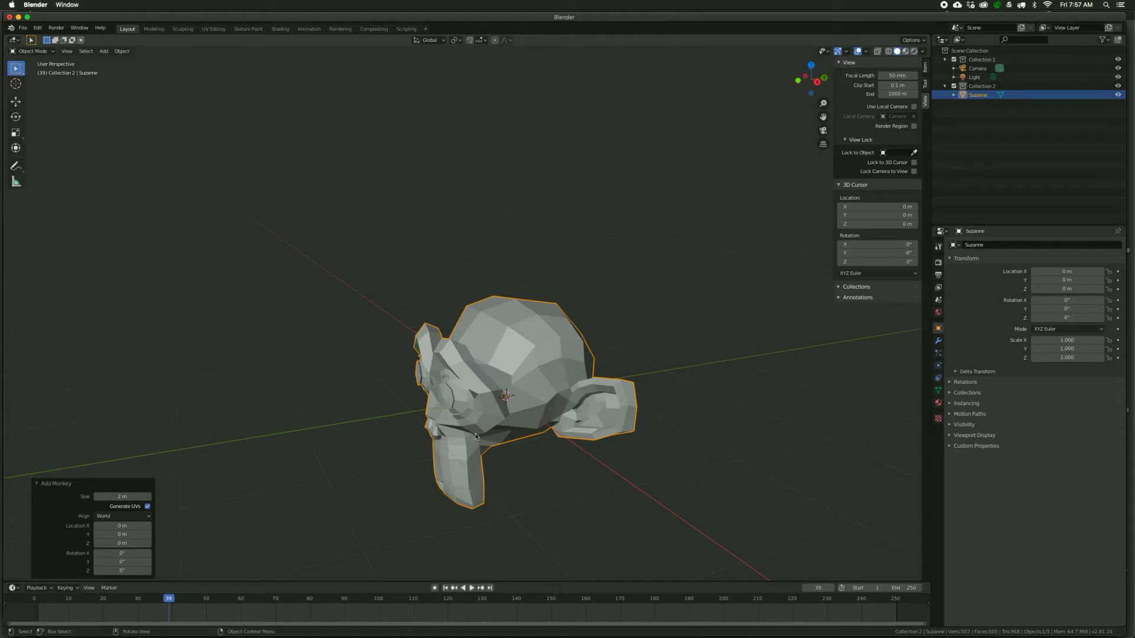
{"action": "middle_click_drag", "start_coordinate": [443, 433], "coordinate": [461, 399]}
{"action": "key", "text": "KP_0"}
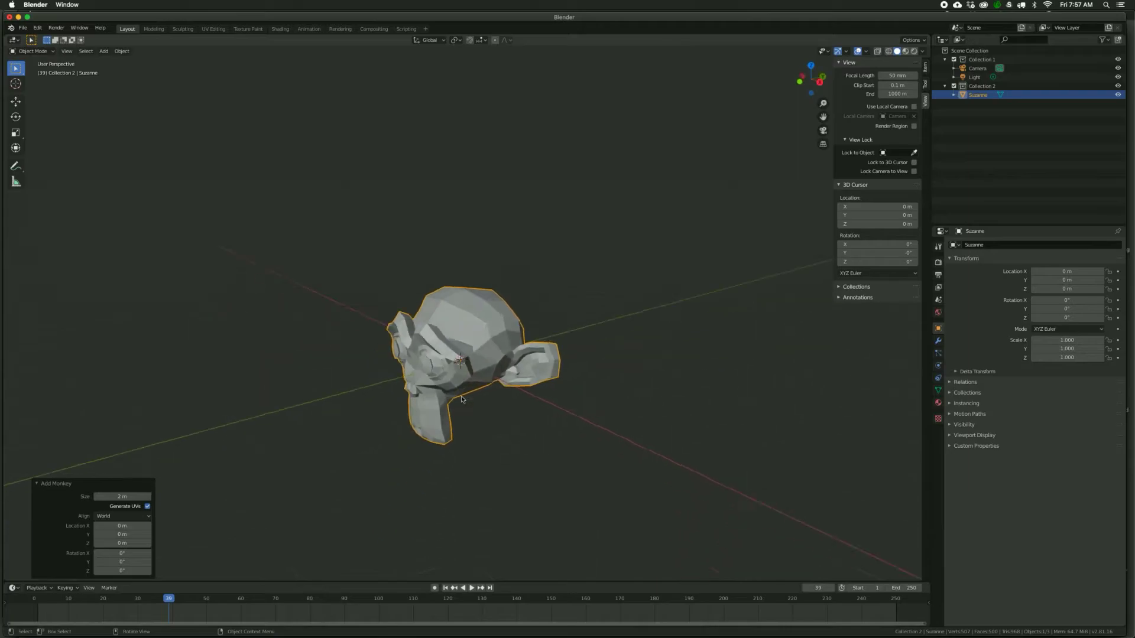
{"action": "key", "text": "KP_0"}
{"action": "mouse_move", "coordinate": [369, 338]}
{"action": "middle_mouse_down"}
{"action": "mouse_move", "coordinate": [404, 329]}
{"action": "mouse_move", "coordinate": [373, 330]}
{"action": "middle_mouse_up"}
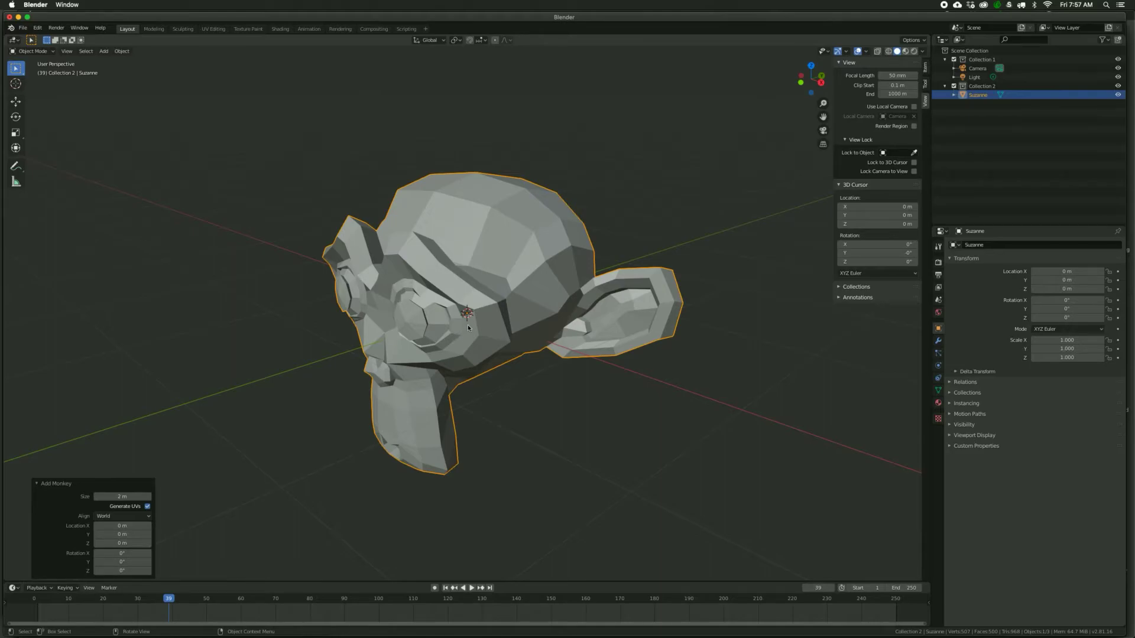
{"action": "key", "text": "Tab"}
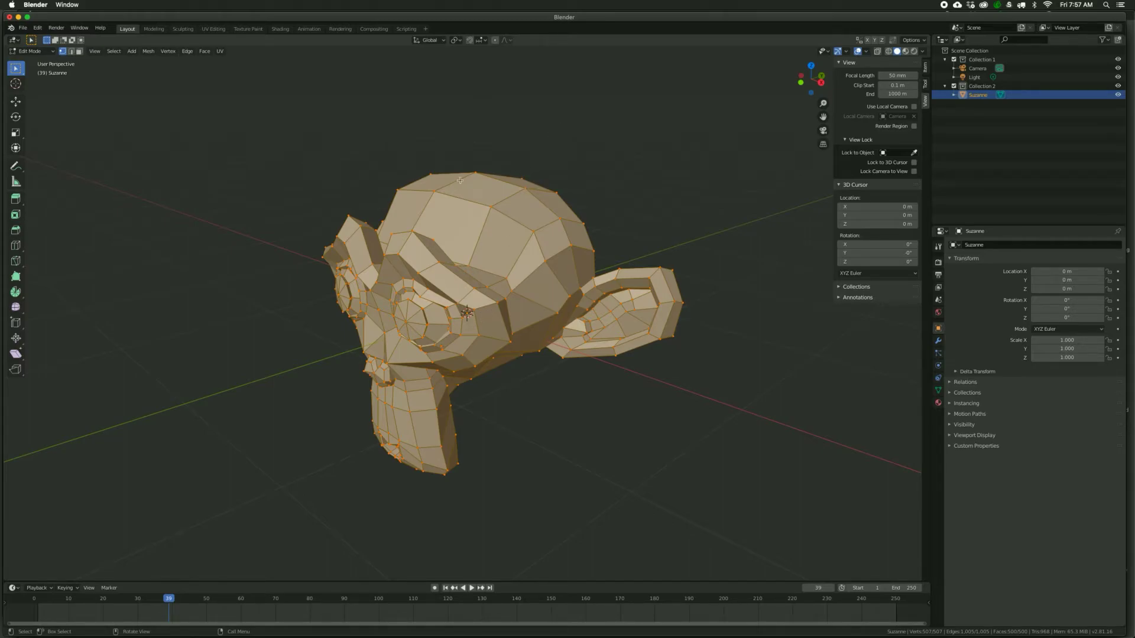
{"action": "left_click", "coordinate": [475, 173]}
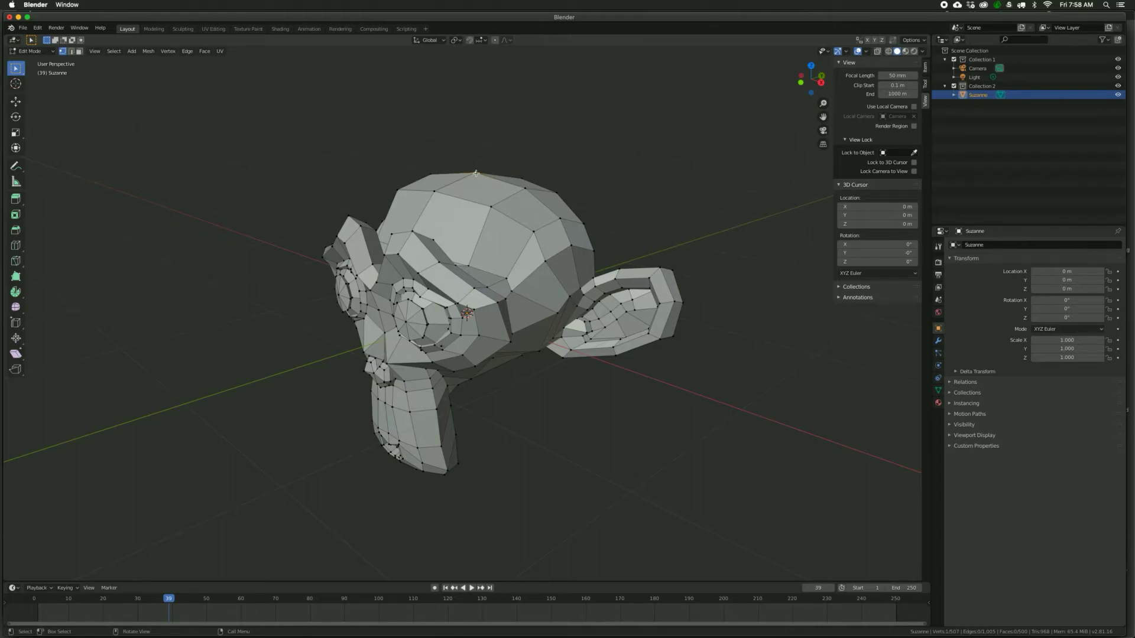
{"action": "right_click", "coordinate": [475, 185]}
{"action": "mouse_move", "coordinate": [475, 188]}
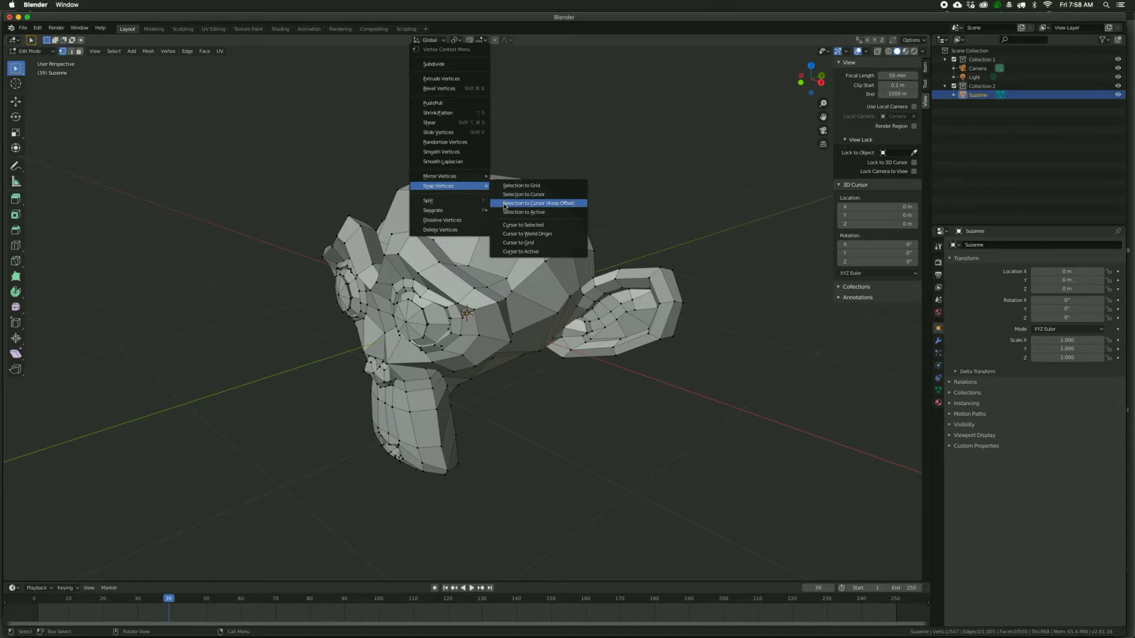
{"action": "left_click", "coordinate": [515, 225]}
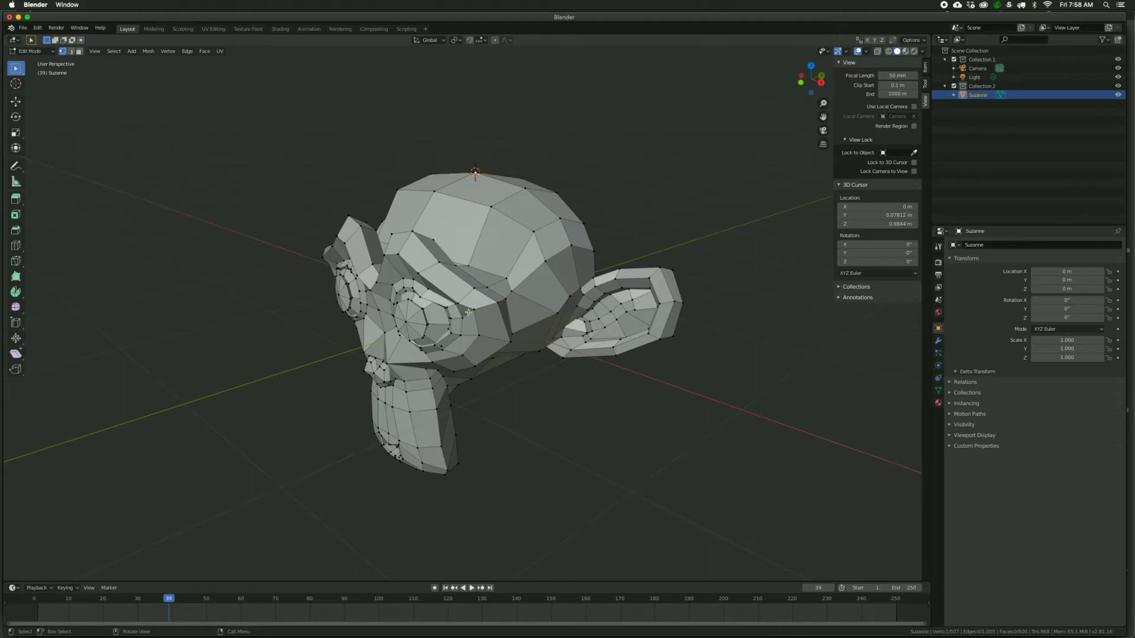
Return to Object Mode and set the monkey's origin to the 3D cursor
{"action": "key", "text": "Tab"}
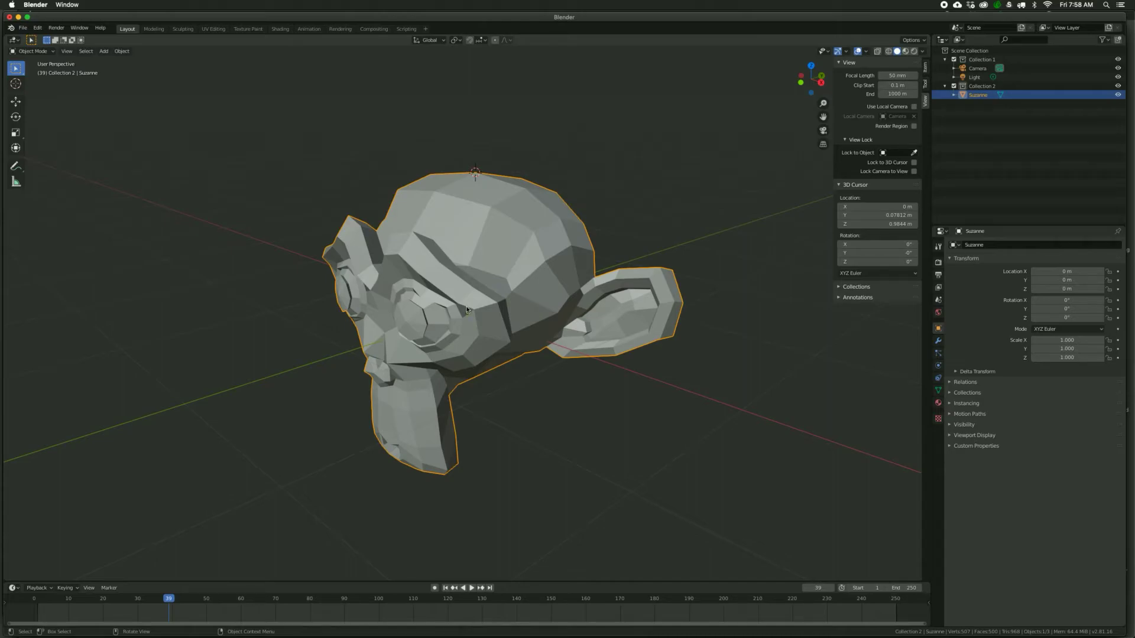
{"action": "right_click", "coordinate": [435, 300]}
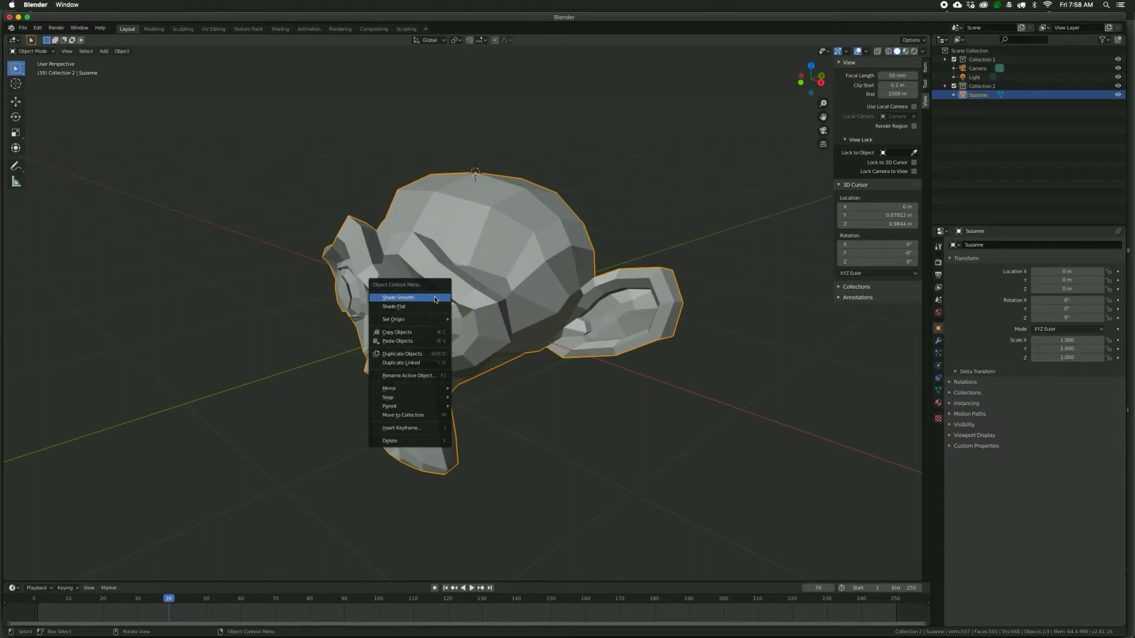
{"action": "mouse_move", "coordinate": [404, 322]}
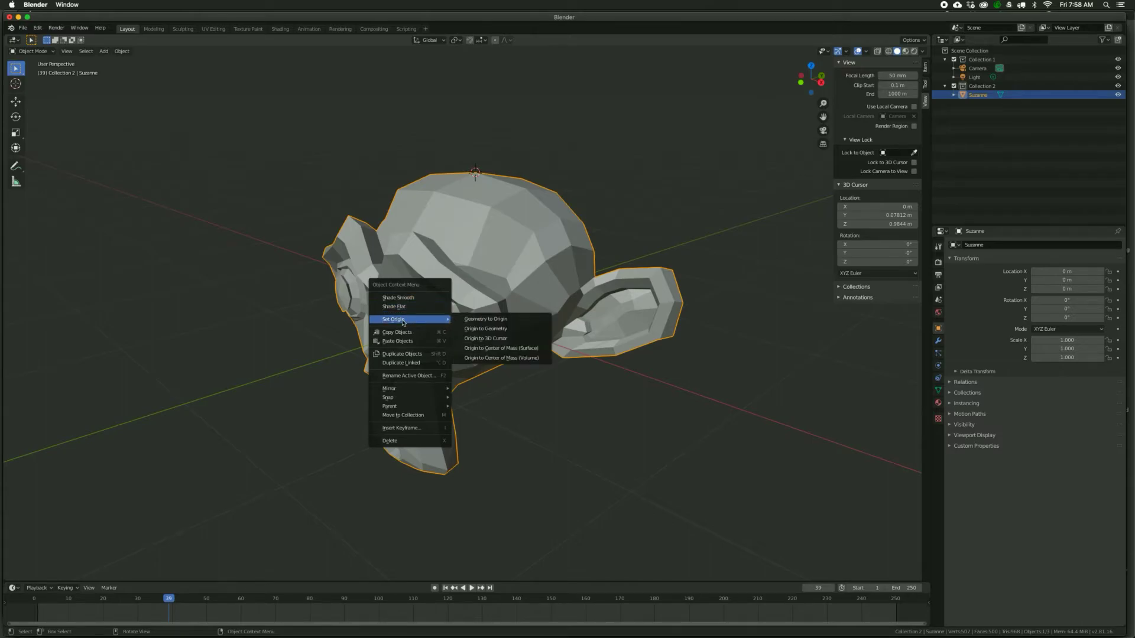
{"action": "left_click", "coordinate": [465, 340]}
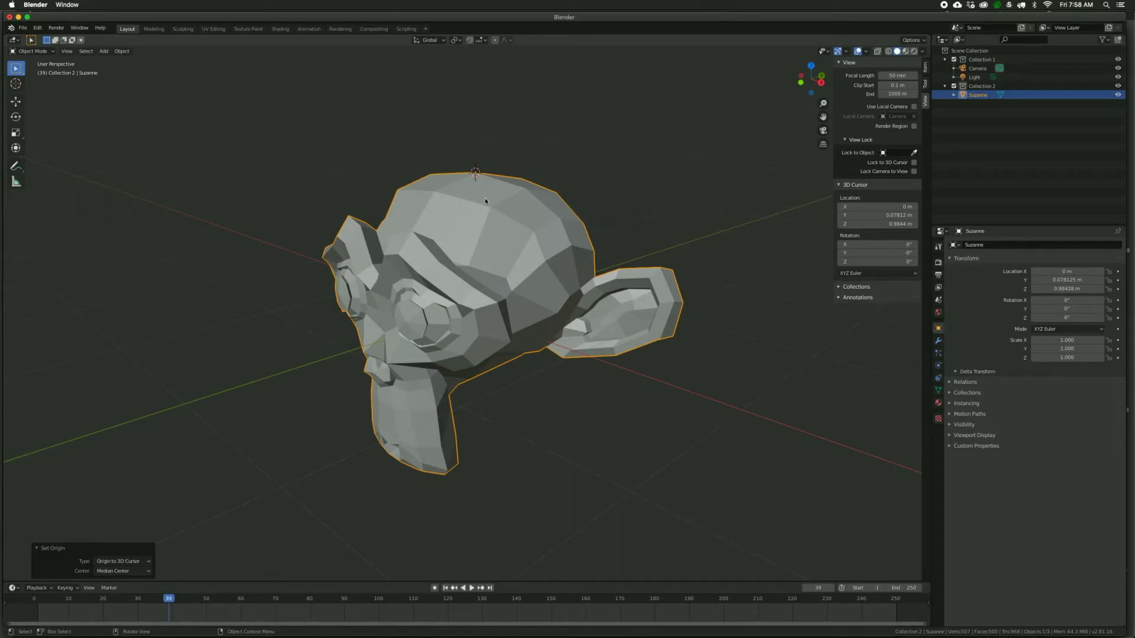
Try rotating the monkey around its new origin at the top of the head
{"action": "scroll", "coordinate": [485, 197], "scroll_direction": "up", "scroll_amount": 1}
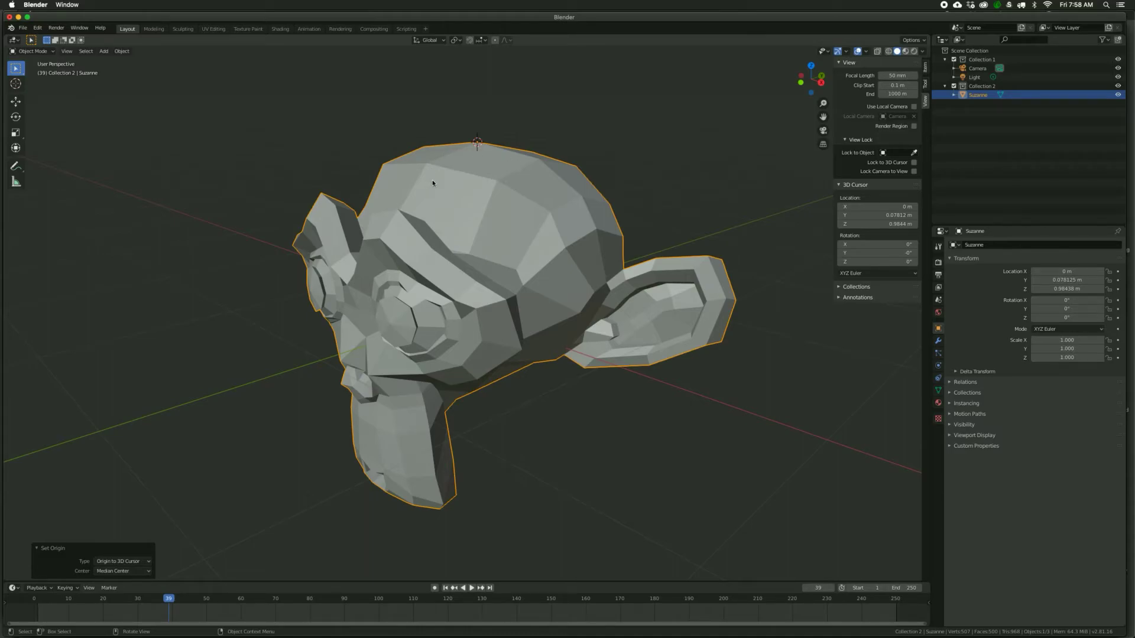
{"action": "key", "text": "r"}
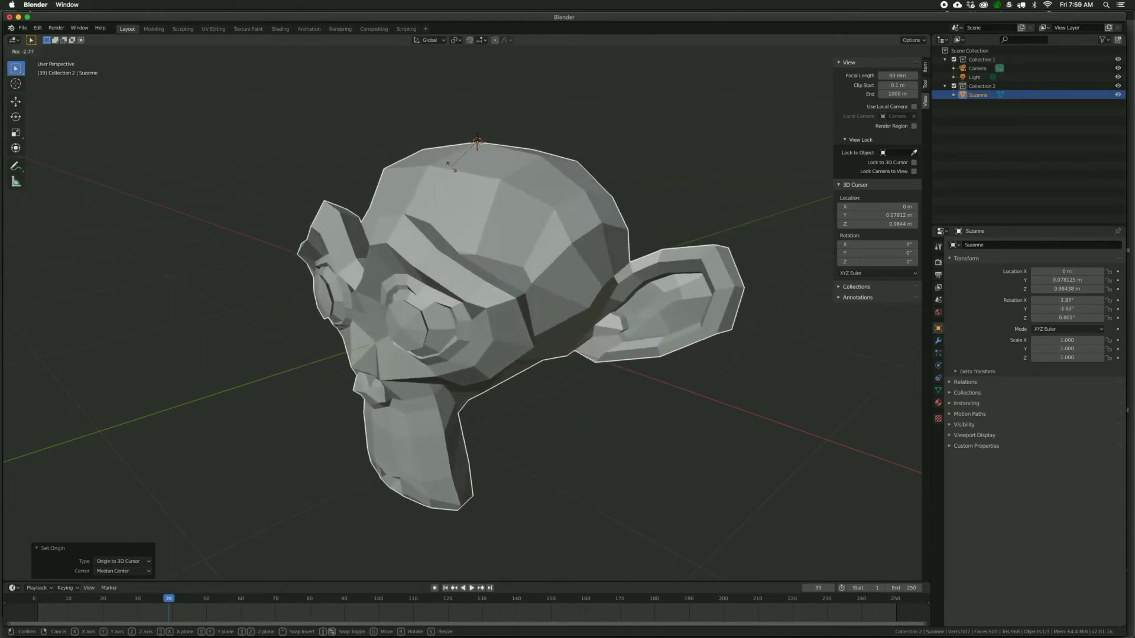
{"action": "right_click", "coordinate": [456, 178]}
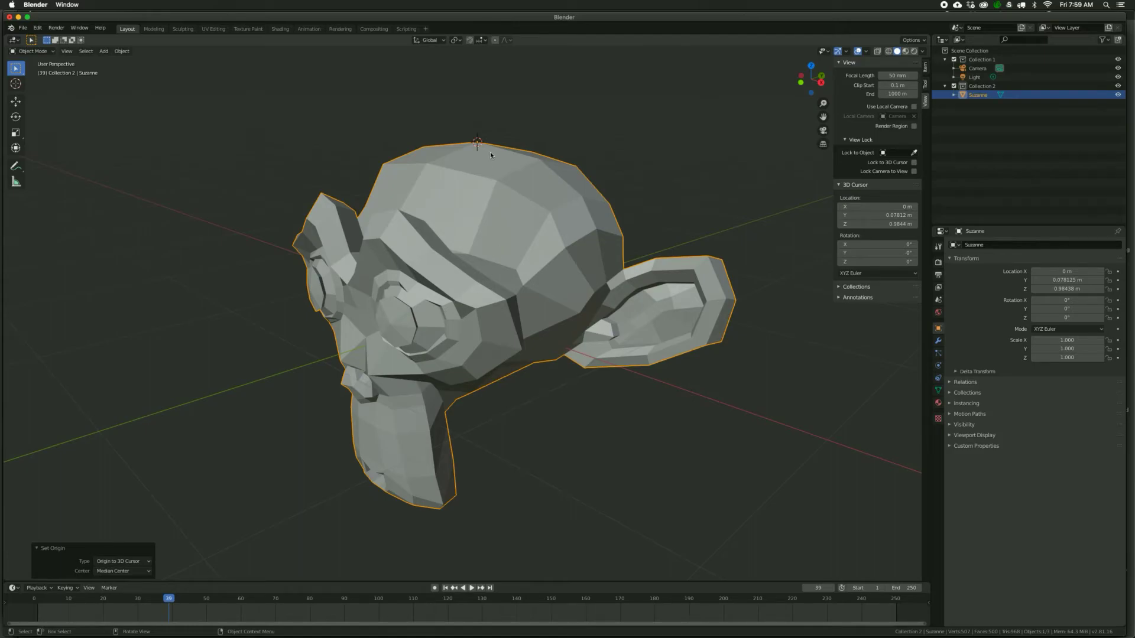
Scale the monkey to about 1.025 and rotate it about 0.86° around its new origin
{"action": "key", "text": "s"}
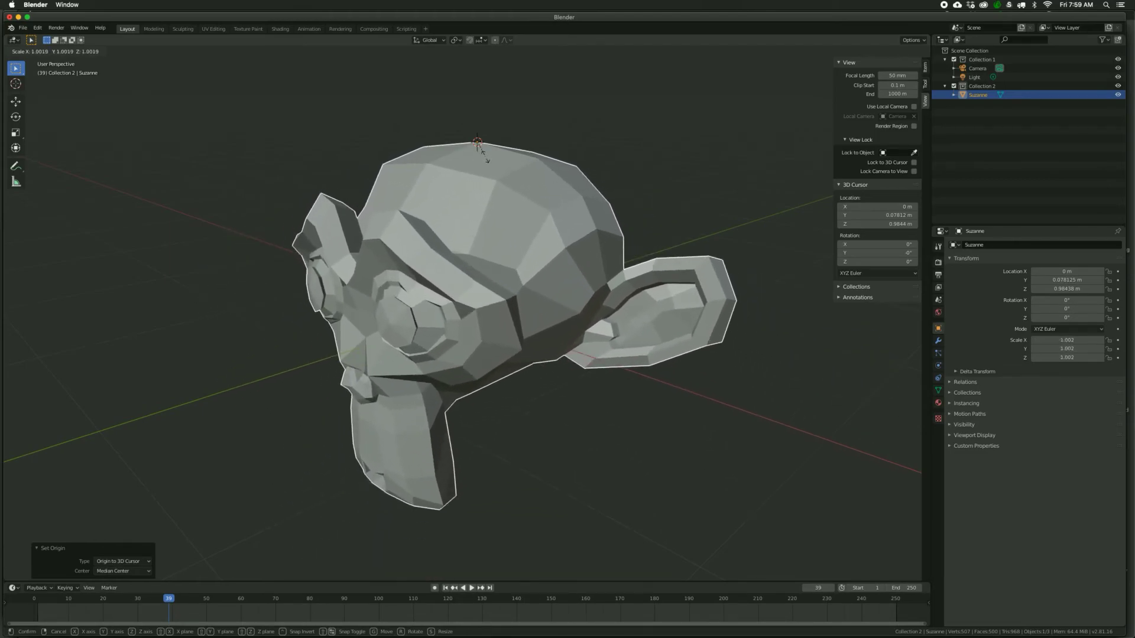
{"action": "left_click", "coordinate": [484, 157]}
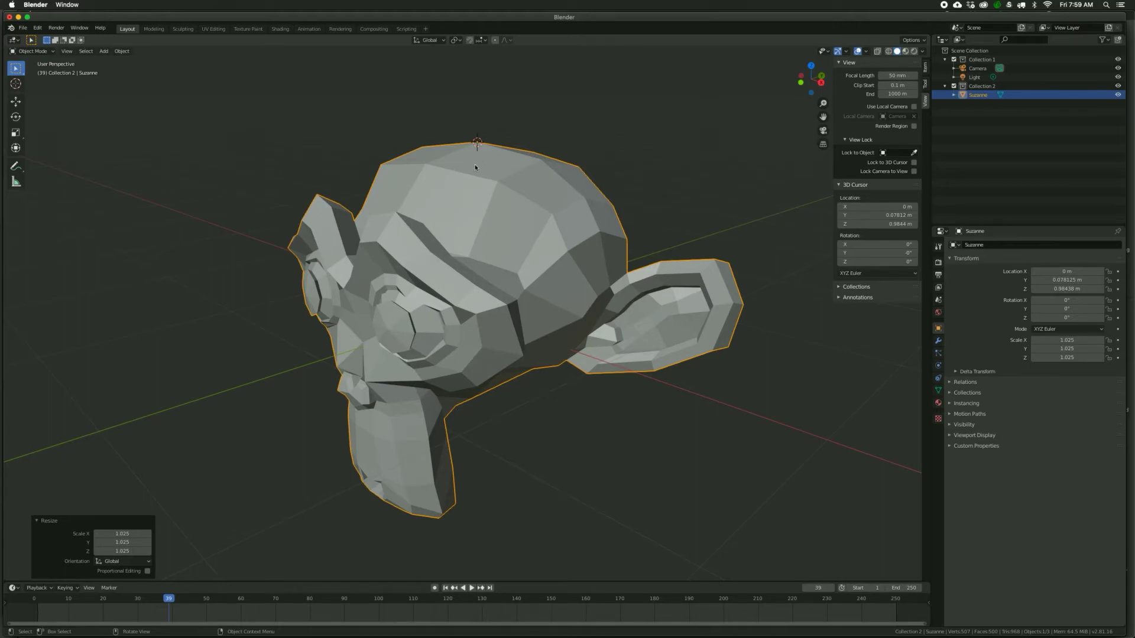
{"action": "key", "text": "r"}
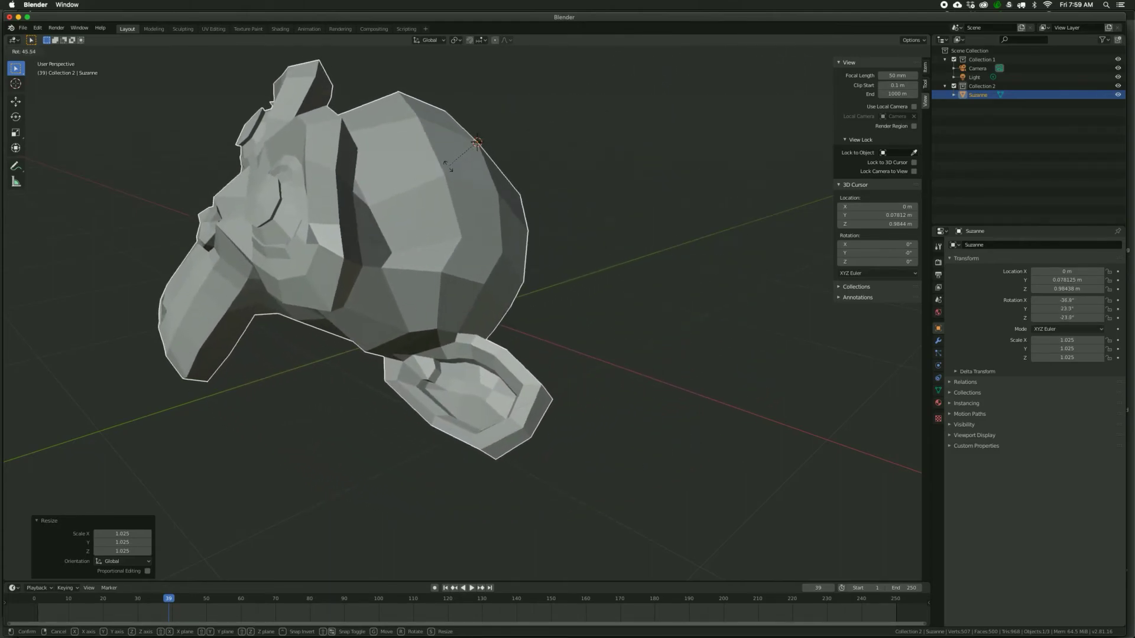
{"action": "left_click", "coordinate": [473, 179]}
{"action": "mouse_move", "coordinate": [473, 179]}
{"action": "middle_mouse_down"}
{"action": "mouse_move", "coordinate": [535, 183]}
{"action": "mouse_move", "coordinate": [466, 191]}
{"action": "middle_mouse_up"}
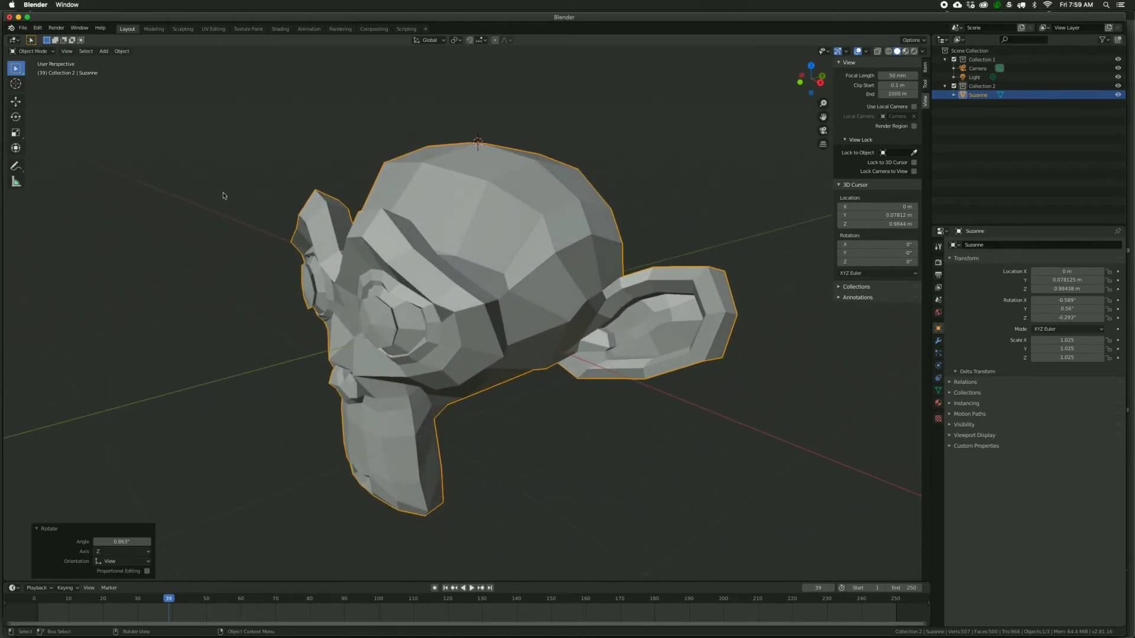
Place the 3D cursor away from the monkey at about X -1.00, Y -1.41, Z 0.49 m
{"action": "right_click", "coordinate": [175, 202], "text": "shift"}
{"action": "right_click", "coordinate": [154, 237], "text": "shift"}
{"action": "left_click", "coordinate": [489, 232]}
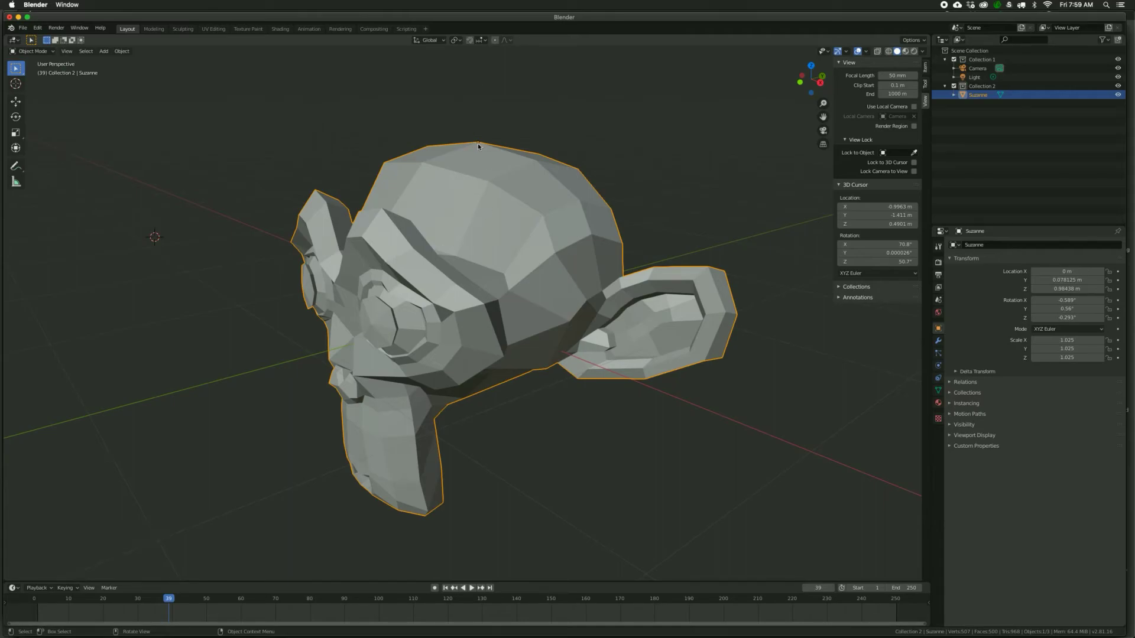
Rotate the monkey about -28° around its own origin and undo the rotation
{"action": "key", "text": "r"}
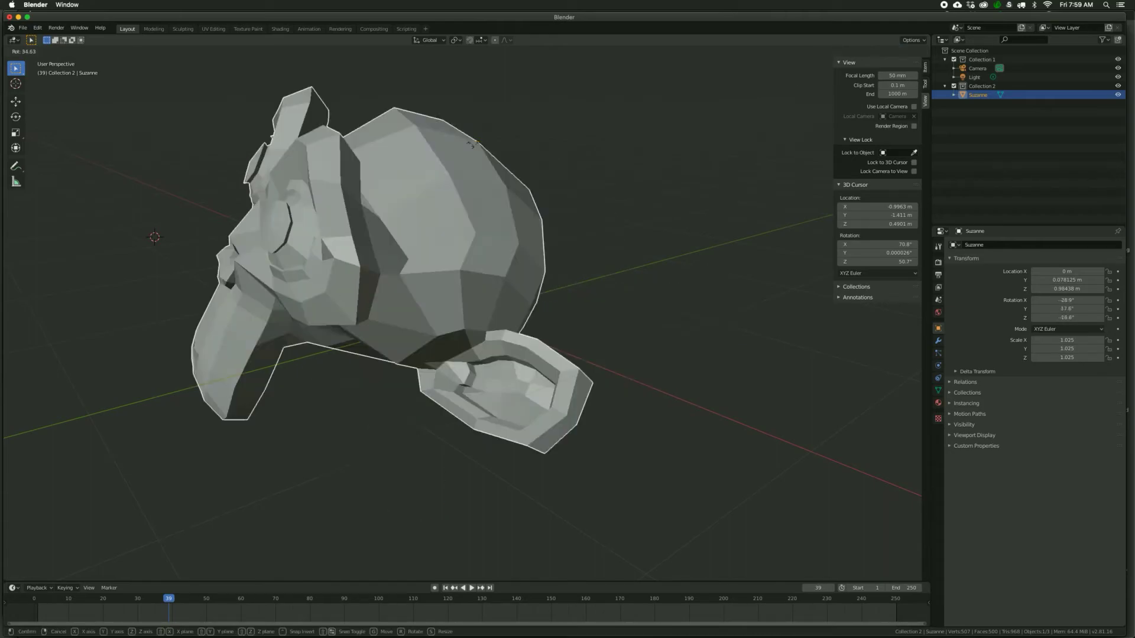
{"action": "left_click", "coordinate": [169, 240]}
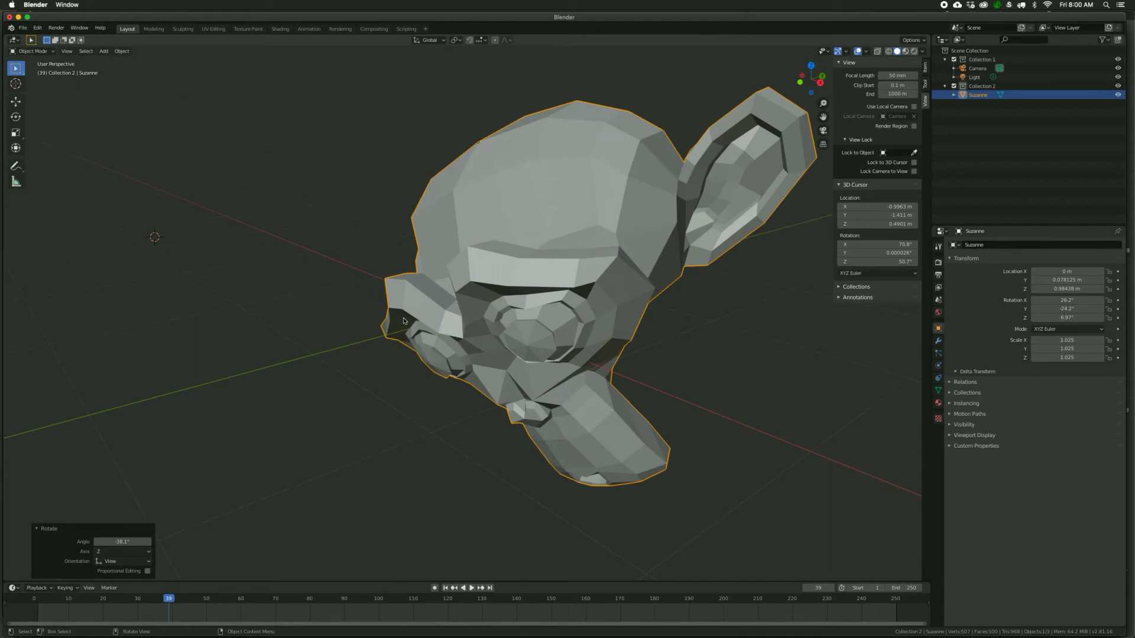
{"action": "key", "text": "ctrl+z"}
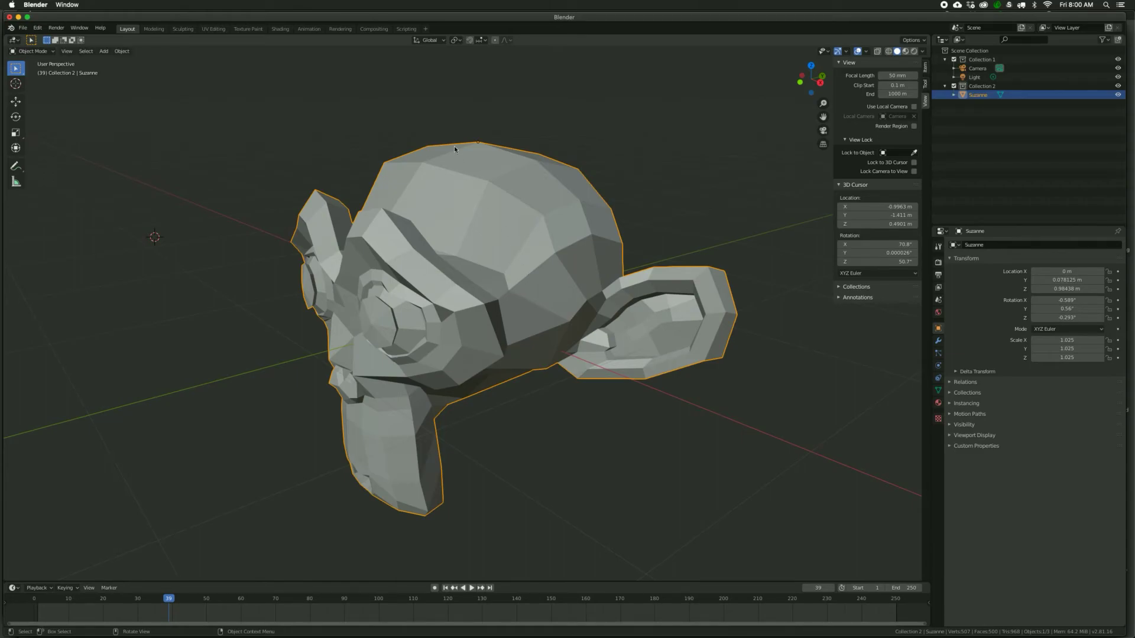
Rotate the monkey about 48.5° around the origin at the top of its head
{"action": "key", "text": "r"}
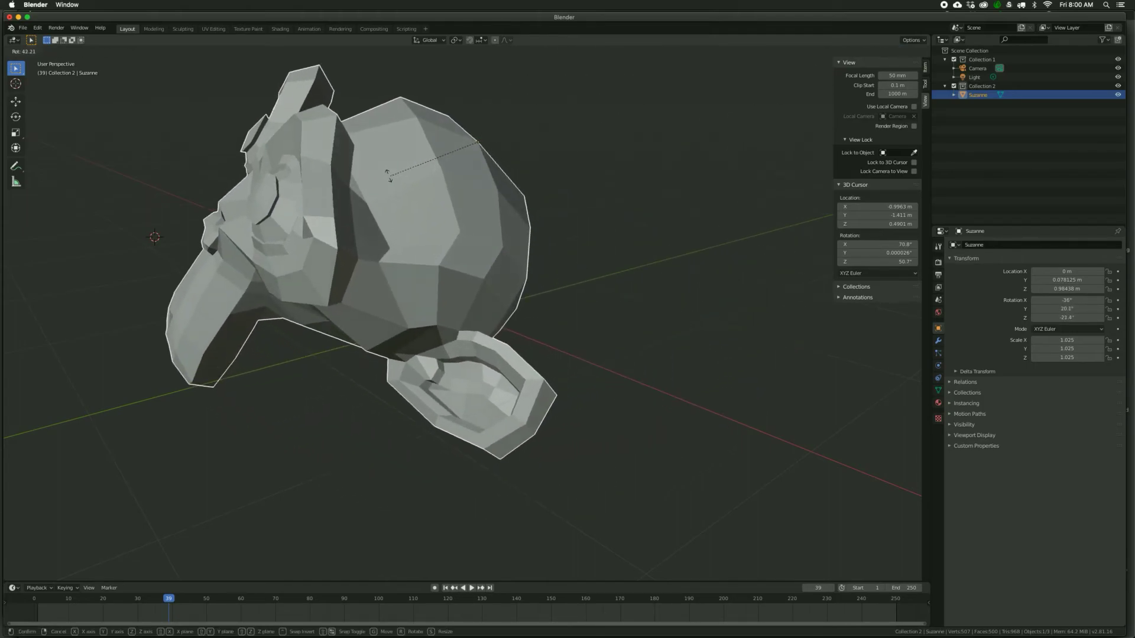
{"action": "left_click", "coordinate": [381, 170]}
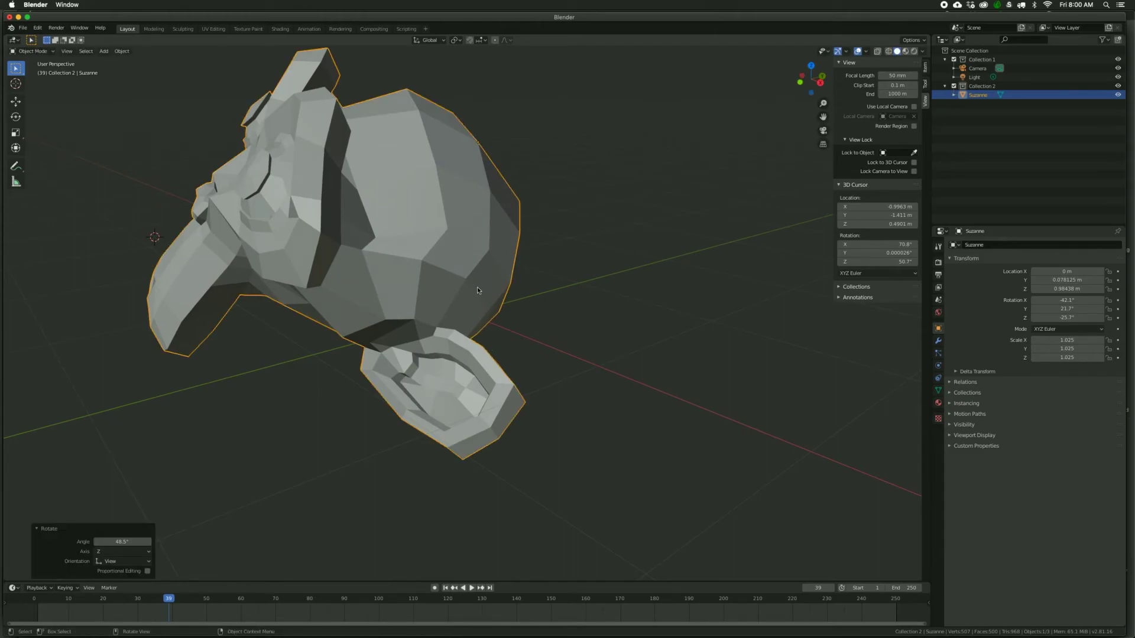
Set the monkey's origin with Origin to Geometry and undo the change
{"action": "right_click", "coordinate": [339, 237]}
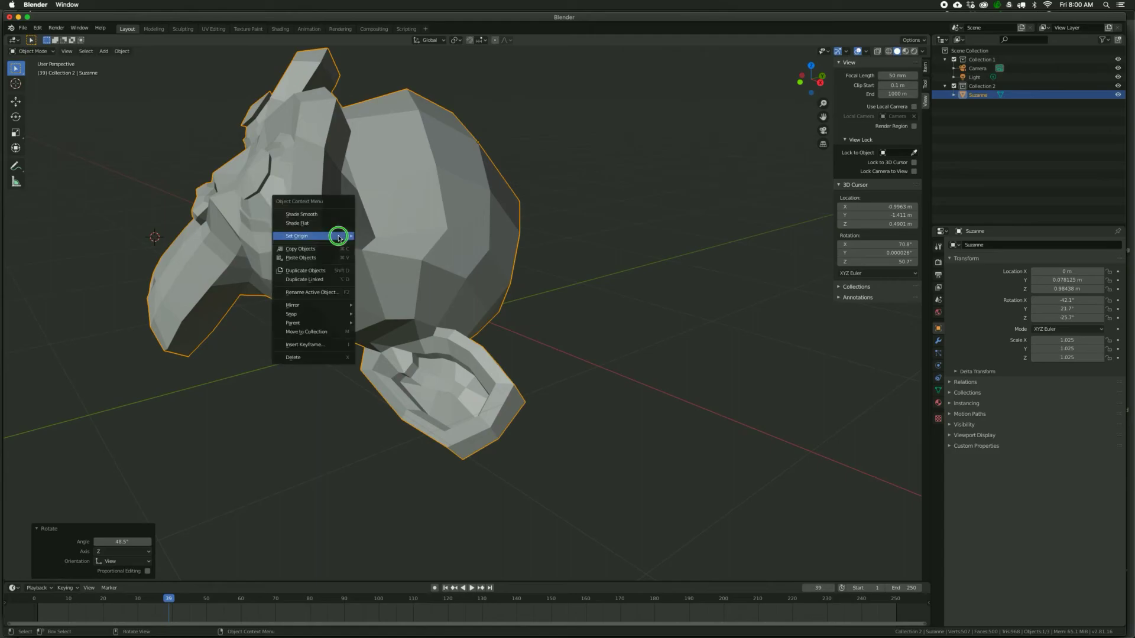
{"action": "mouse_move", "coordinate": [338, 236]}
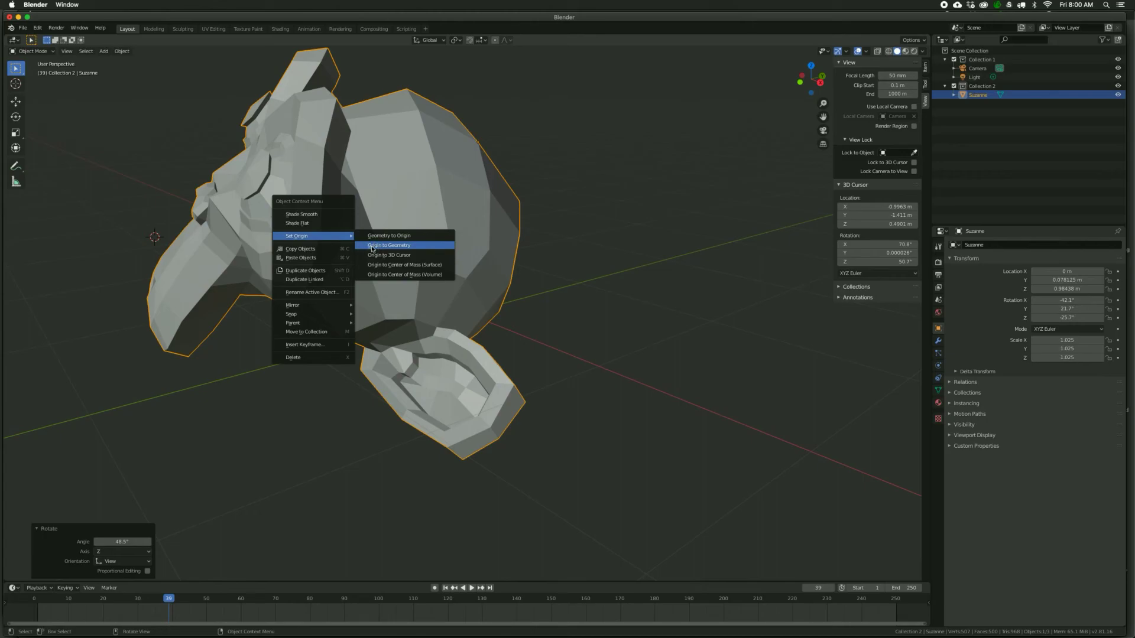
{"action": "left_click", "coordinate": [372, 247]}
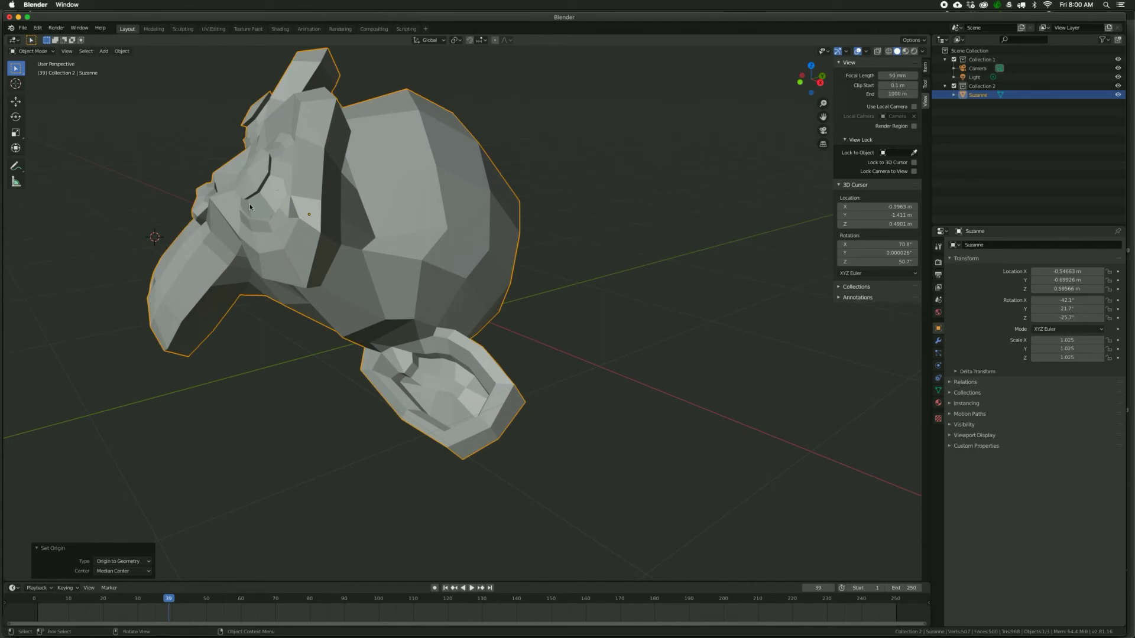
{"action": "key", "text": "ctrl+z"}
Move the monkey's mesh onto its origin with Geometry to Origin, check it in top view, and undo the move
{"action": "right_click", "coordinate": [363, 196]}
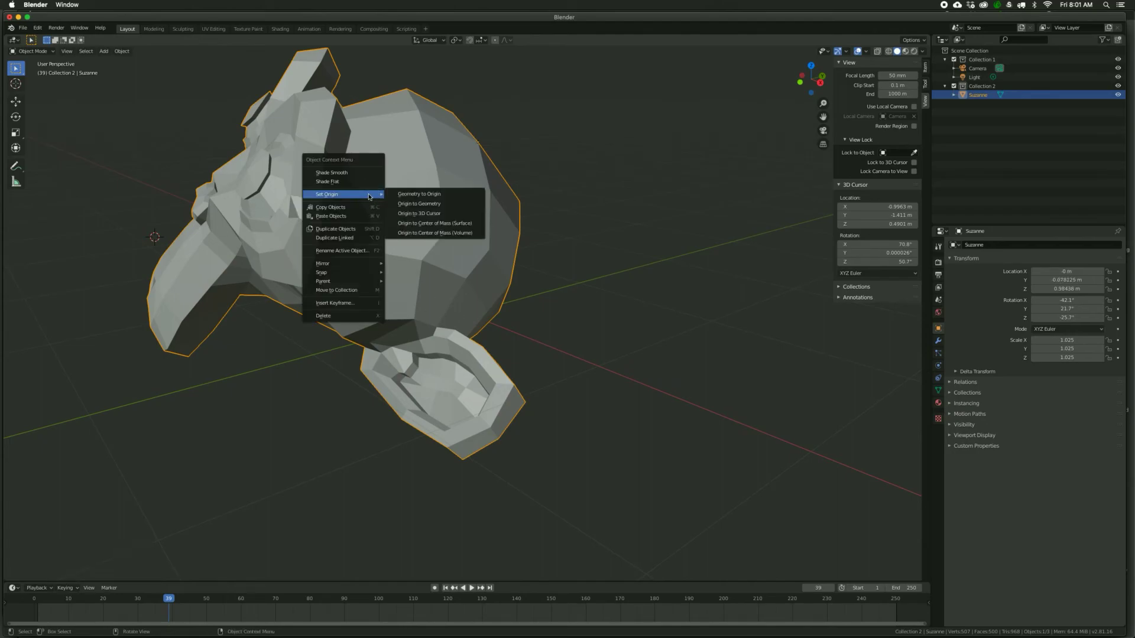
{"action": "left_click", "coordinate": [404, 195]}
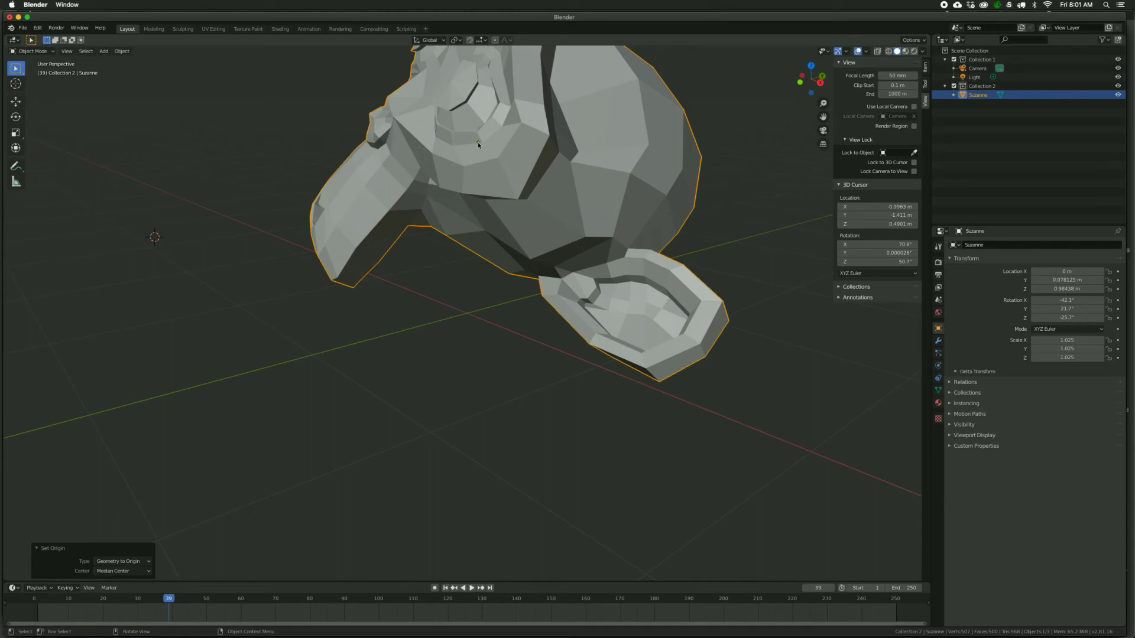
{"action": "middle_click_drag", "start_coordinate": [475, 143], "coordinate": [458, 324], "text": "shift"}
{"action": "scroll", "coordinate": [458, 324], "scroll_direction": "down", "scroll_amount": 1}
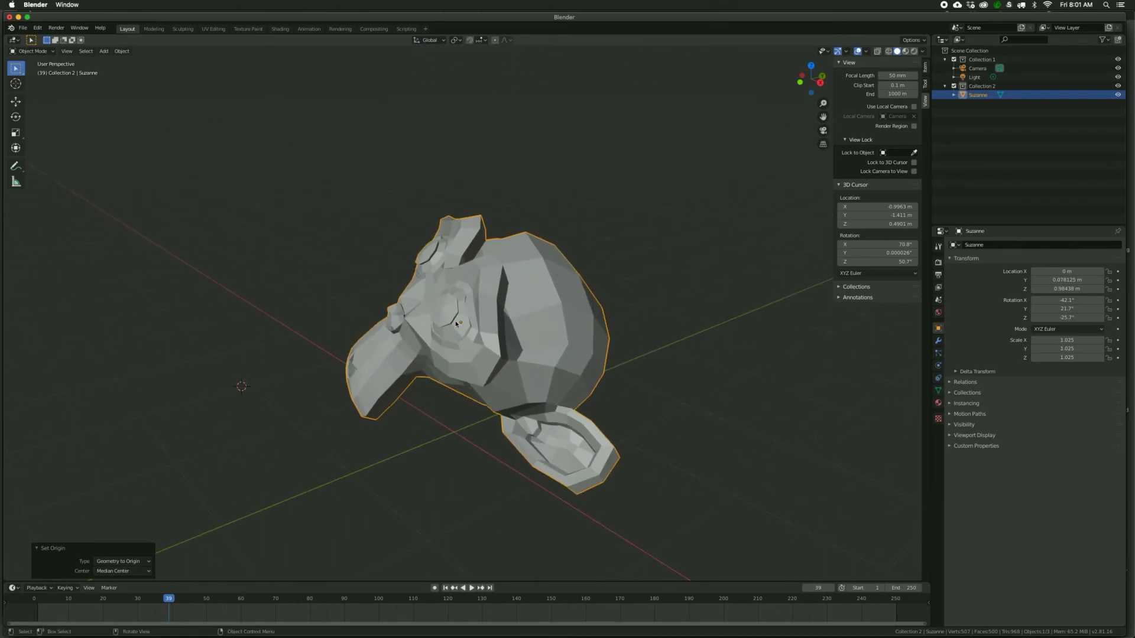
{"action": "key", "text": "KP_7"}
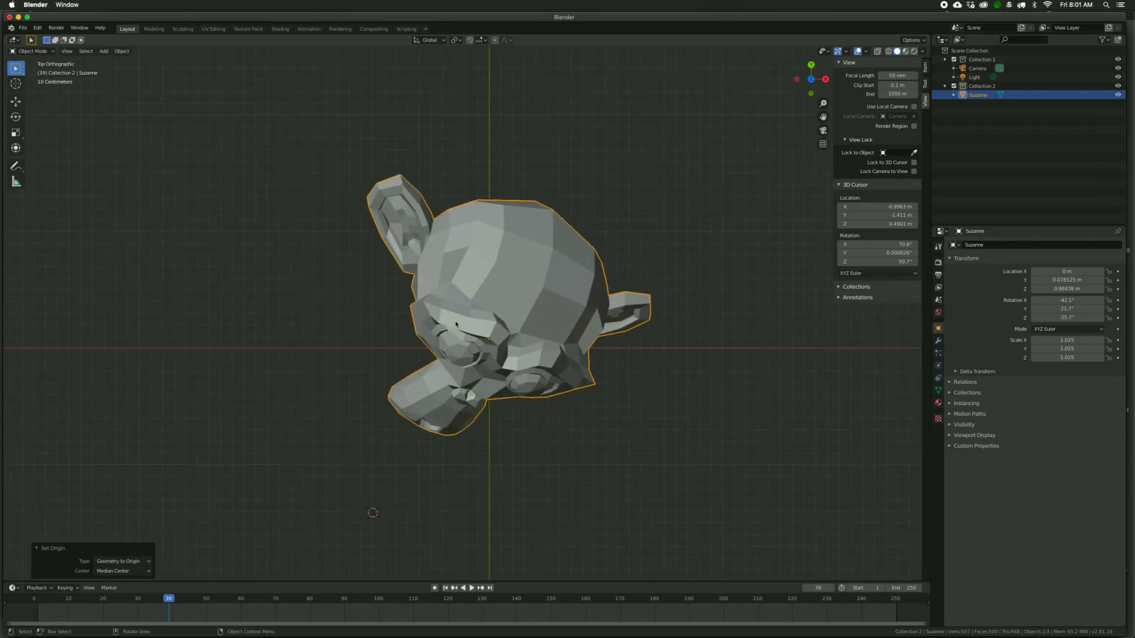
{"action": "scroll", "coordinate": [456, 324], "scroll_direction": "down", "scroll_amount": 3}
{"action": "key", "text": "ctrl+z"}
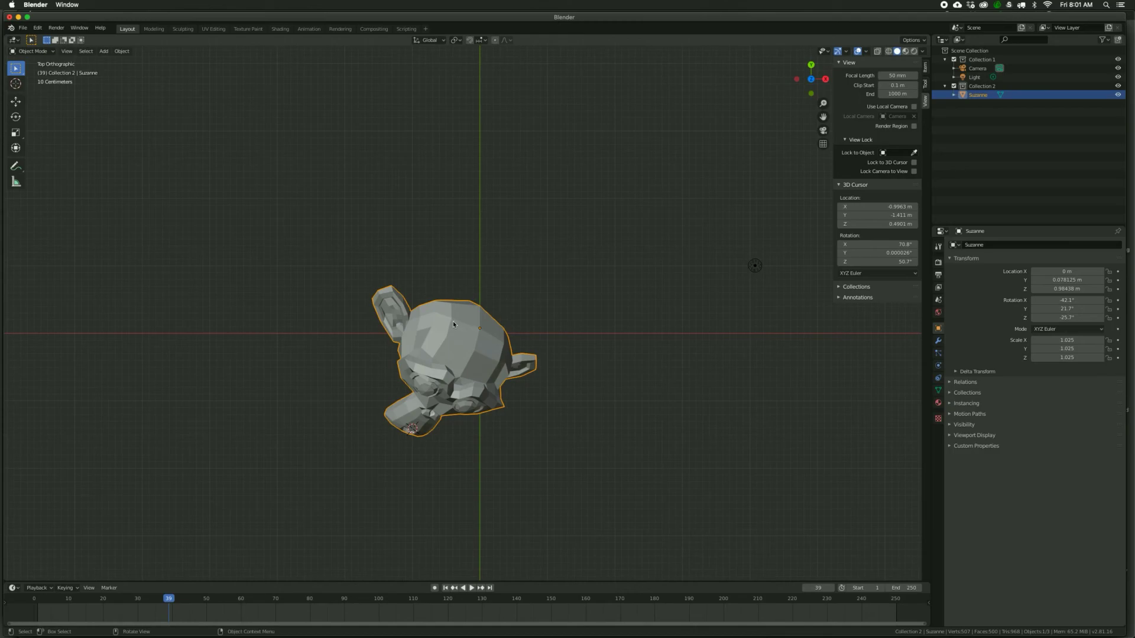
In top view, move the monkey's origin to the centre of its geometry again, and undo that origin change
{"action": "right_click", "coordinate": [456, 360]}
{"action": "mouse_move", "coordinate": [458, 359]}
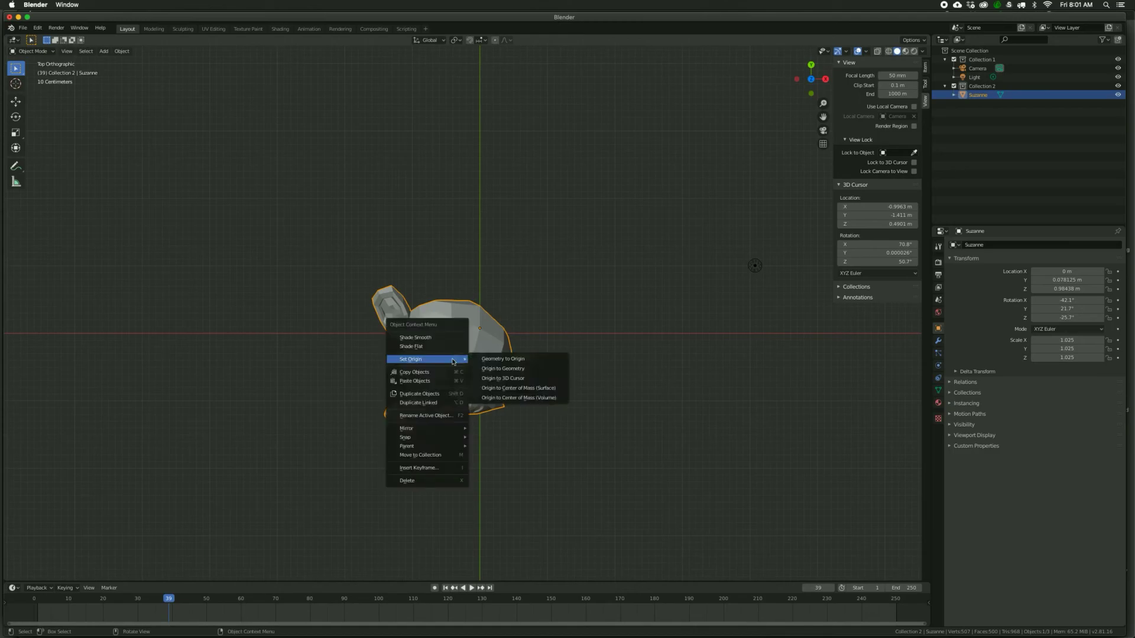
{"action": "left_click", "coordinate": [485, 370]}
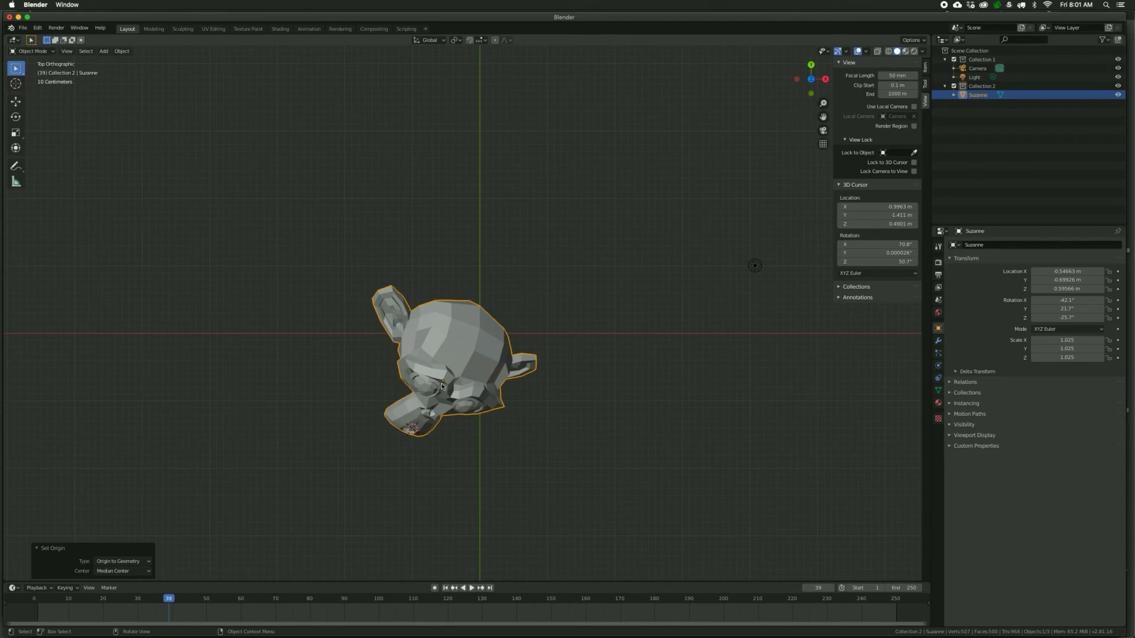
{"action": "key", "text": "super+z"}
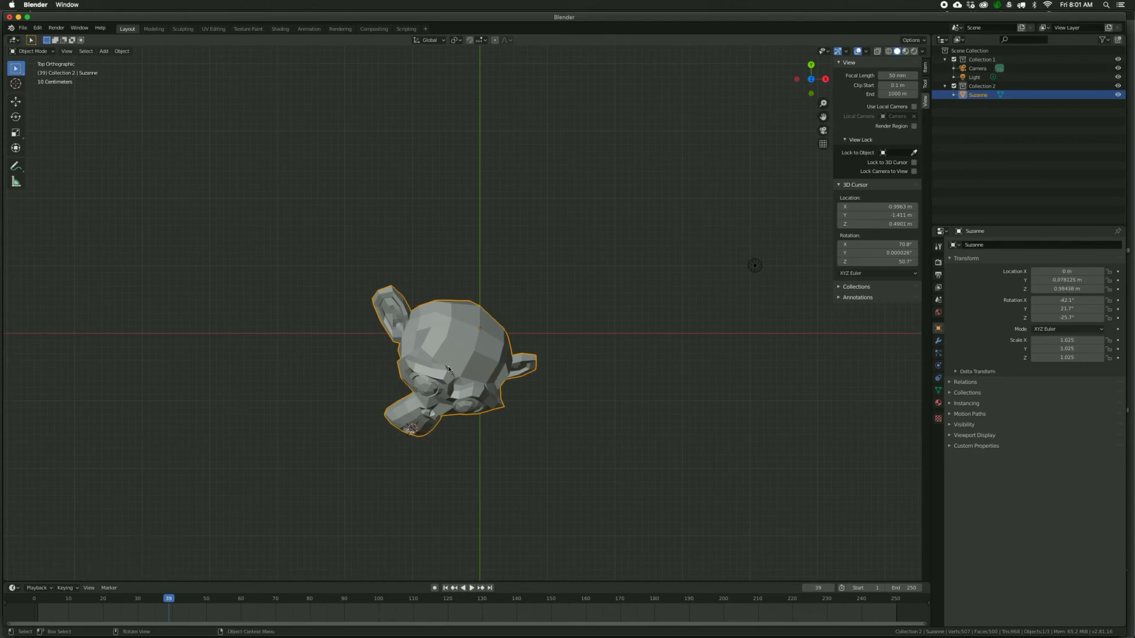
Move the monkey's mesh onto its existing origin with Geometry to Origin and inspect it in perspective
{"action": "right_click", "coordinate": [449, 362]}
{"action": "mouse_move", "coordinate": [449, 362]}
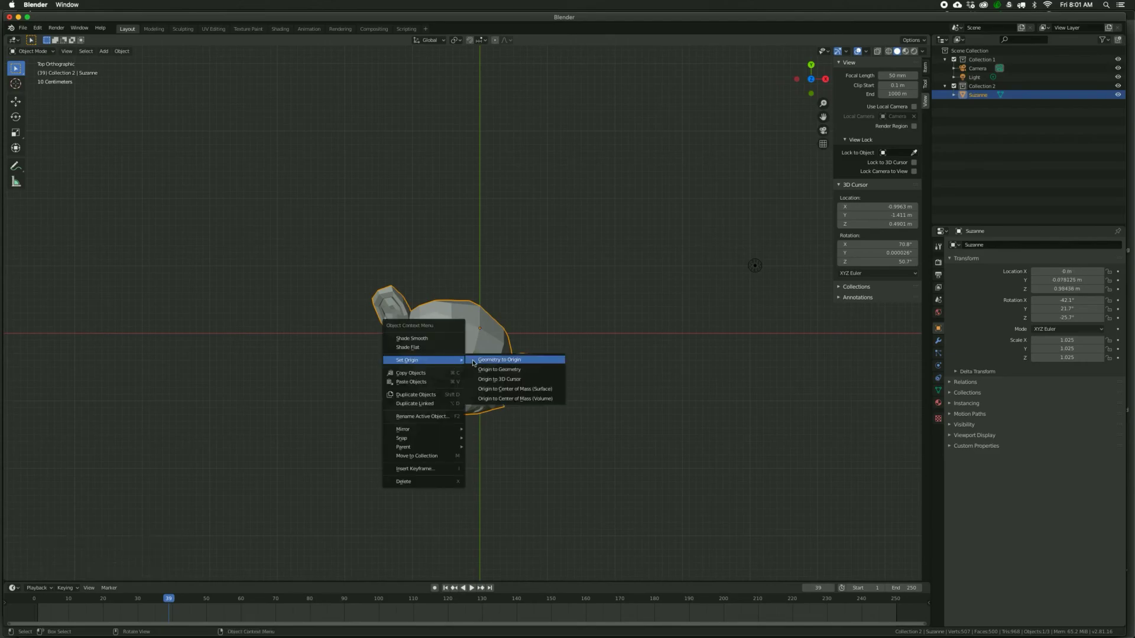
{"action": "left_click", "coordinate": [477, 361]}
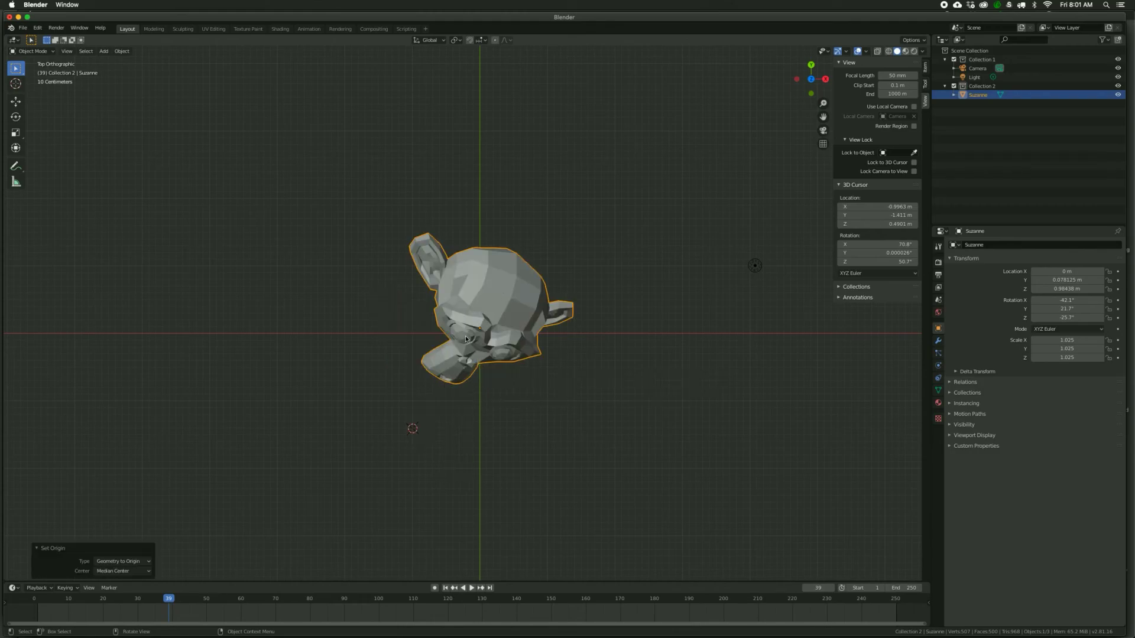
{"action": "middle_click_drag", "start_coordinate": [477, 340], "coordinate": [444, 243]}
{"action": "mouse_move", "coordinate": [477, 383]}
{"action": "middle_mouse_down"}
{"action": "mouse_move", "coordinate": [451, 370]}
{"action": "mouse_move", "coordinate": [462, 374]}
{"action": "middle_mouse_up"}
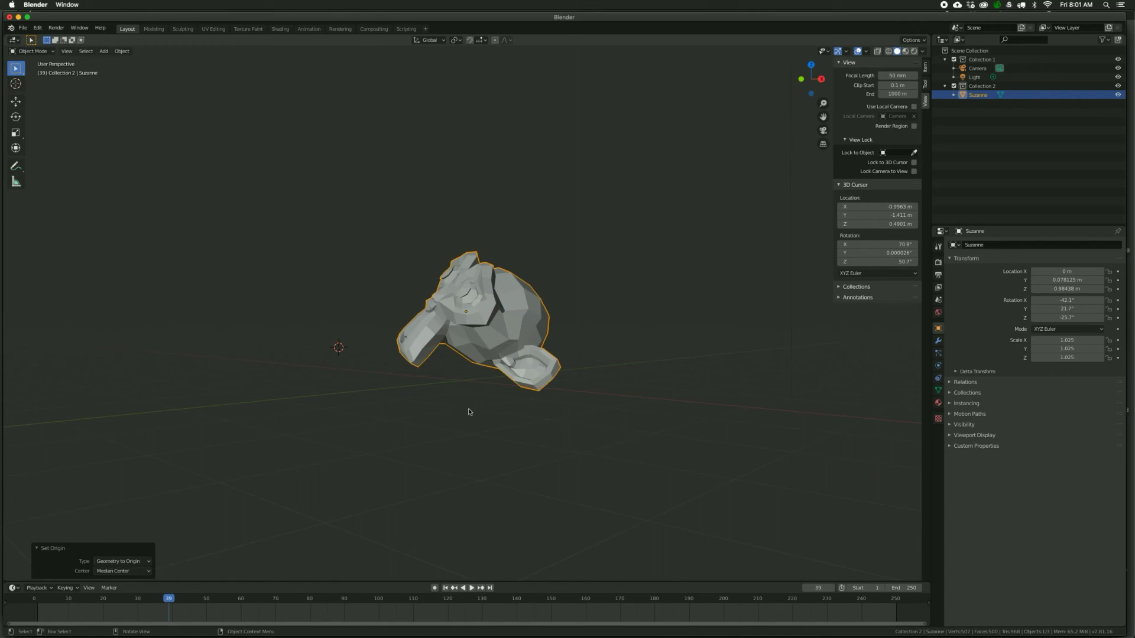
{"action": "middle_click_drag", "start_coordinate": [461, 385], "coordinate": [459, 394]}
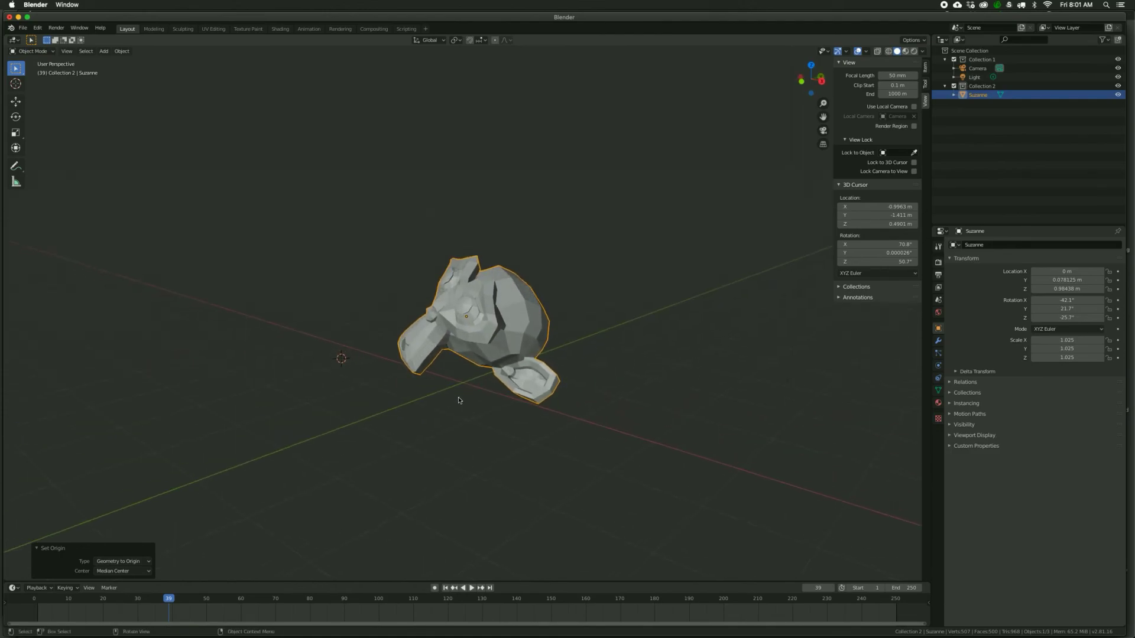
{"action": "key", "text": "shift+s"}
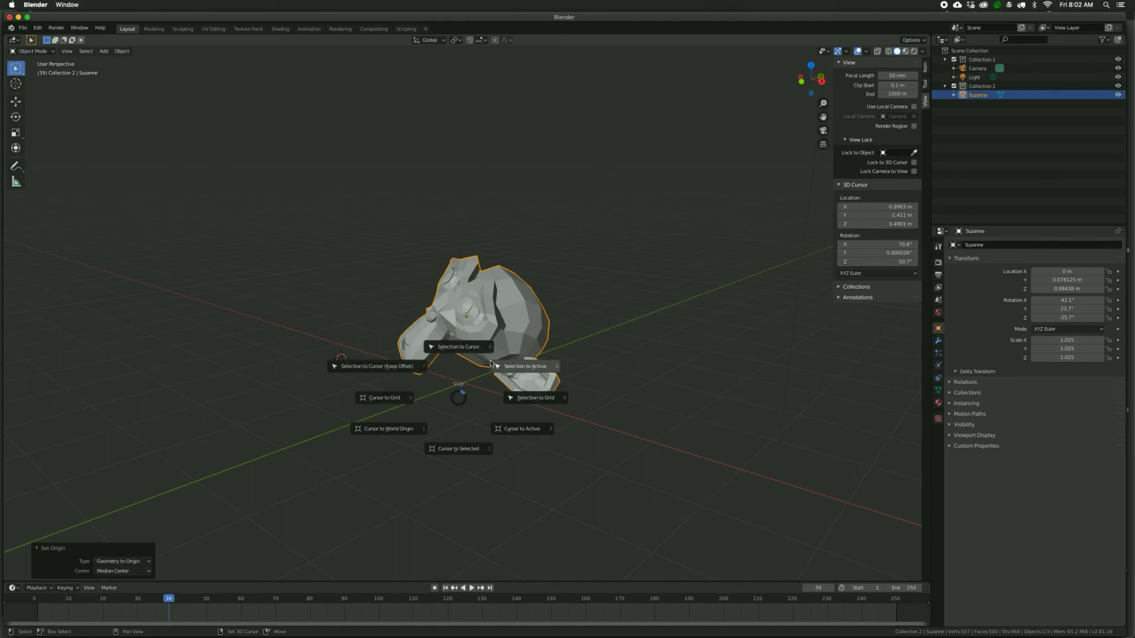
{"action": "left_click", "coordinate": [475, 382]}
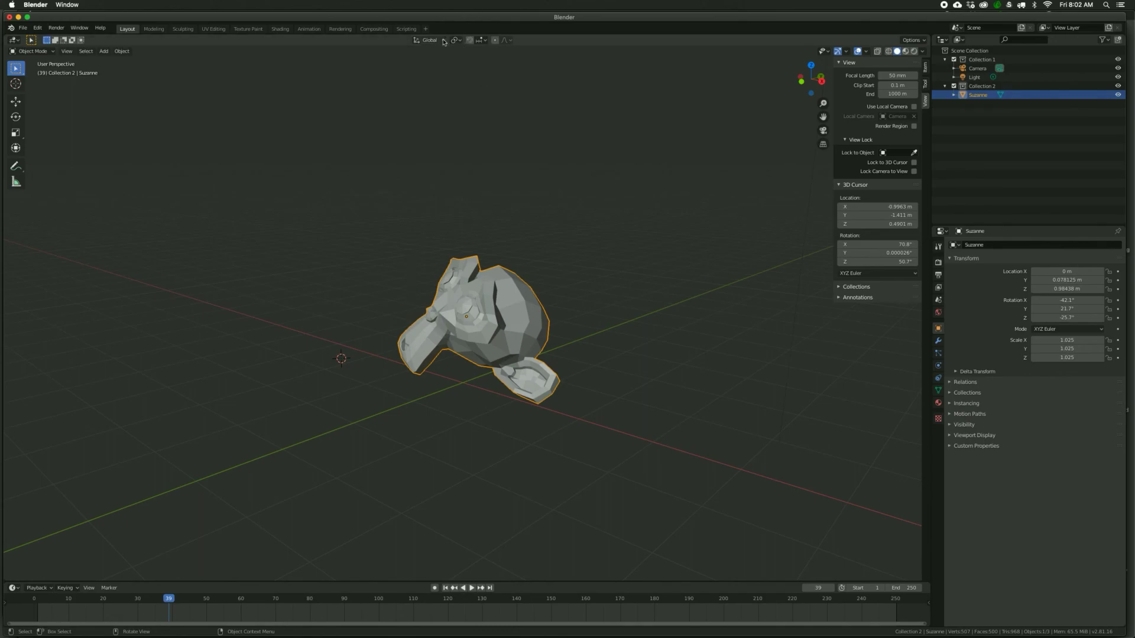
{"action": "left_click", "coordinate": [442, 41]}
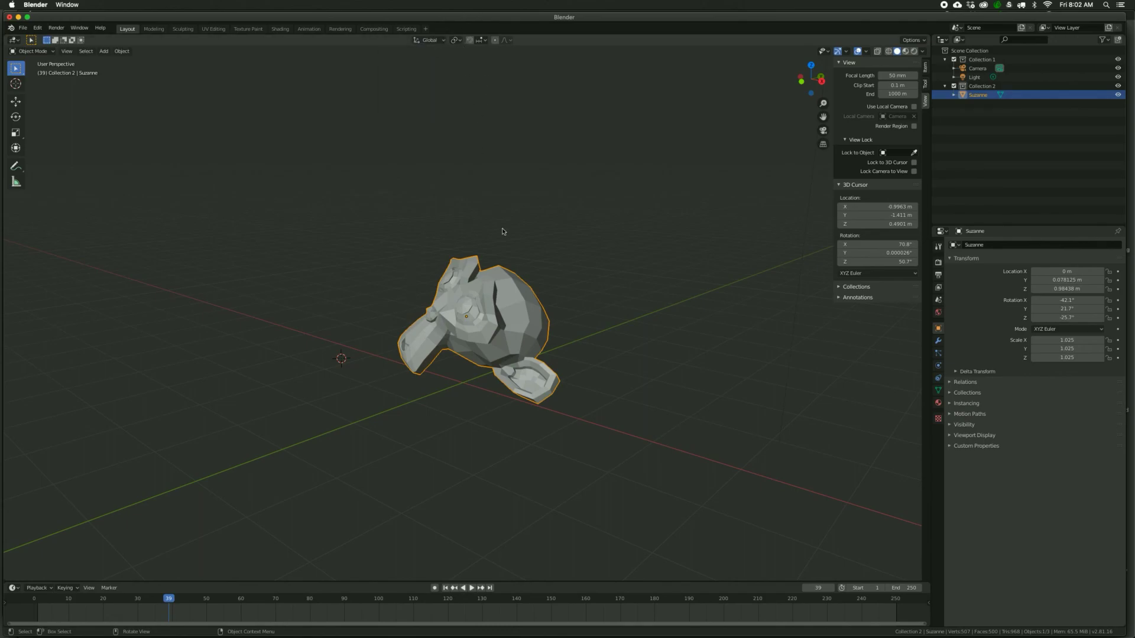